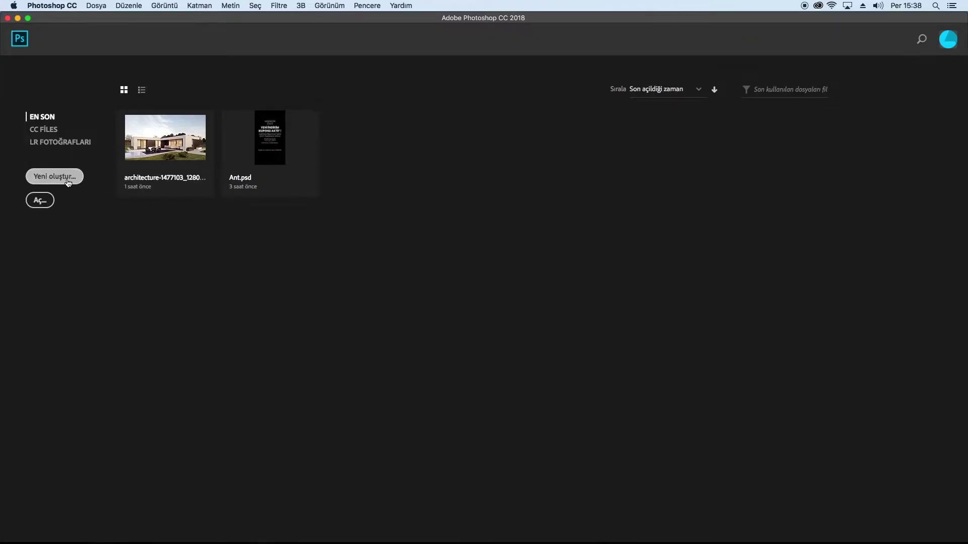
# Step: Create a new 65 × 35 cm, 300 ppi landscape document from the recent preset
pyautogui.click(68, 183)
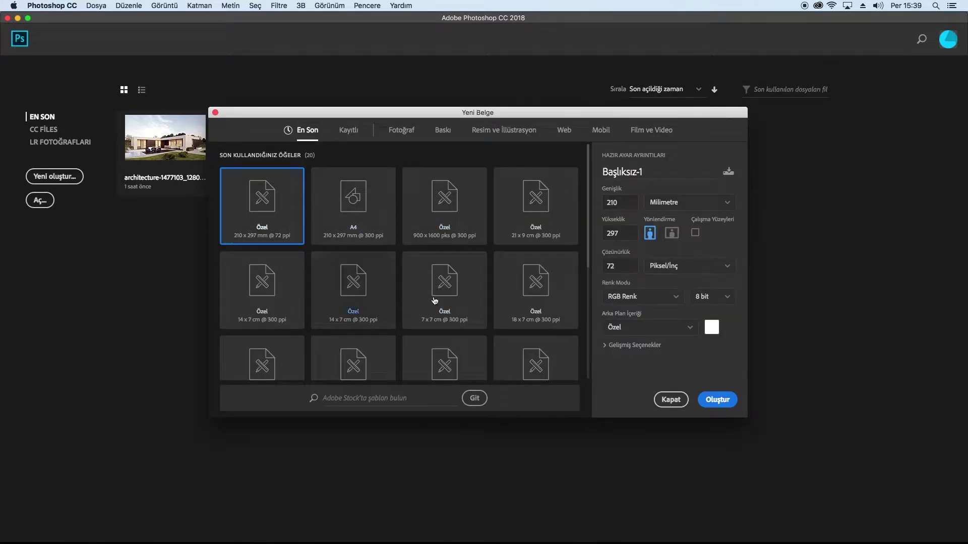
pyautogui.scroll(-5, 424, 304)
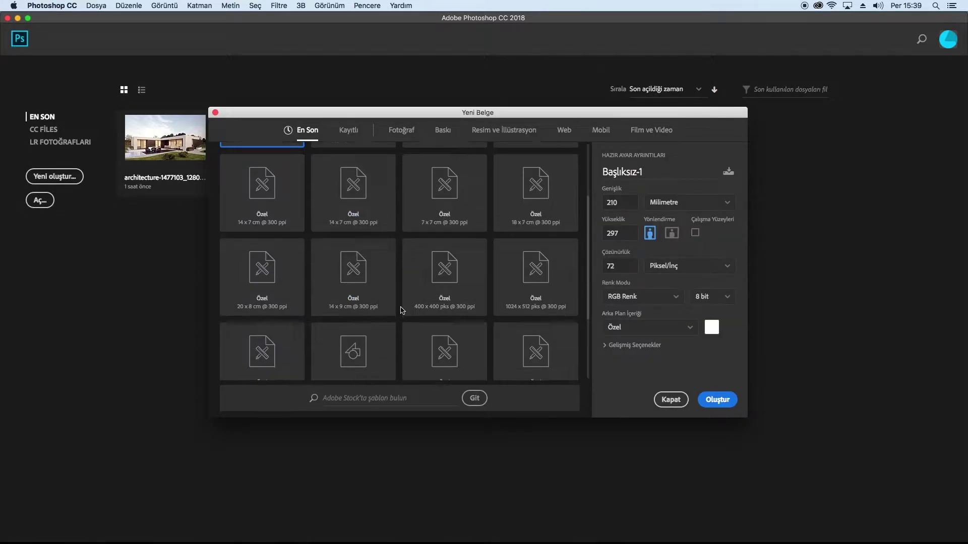
pyautogui.click(455, 367)
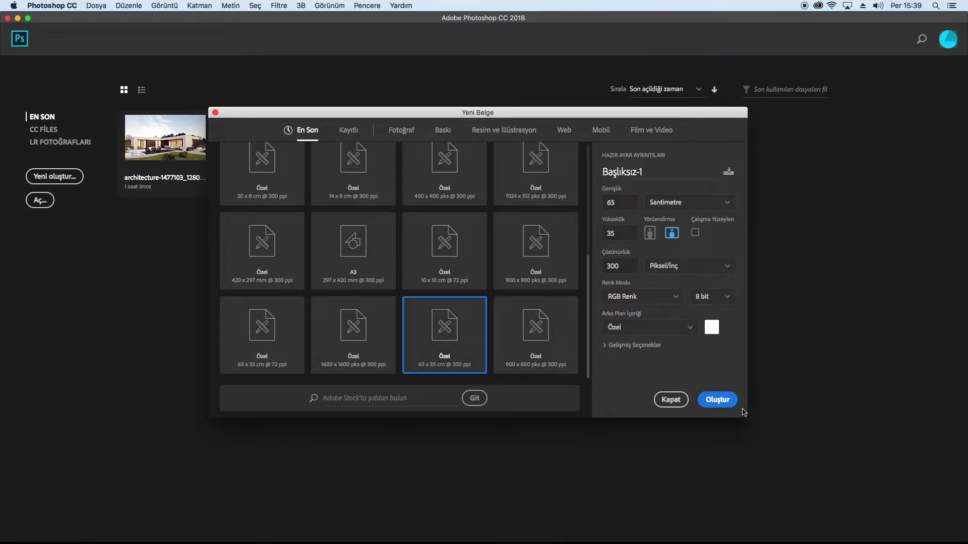
pyautogui.click(724, 403)
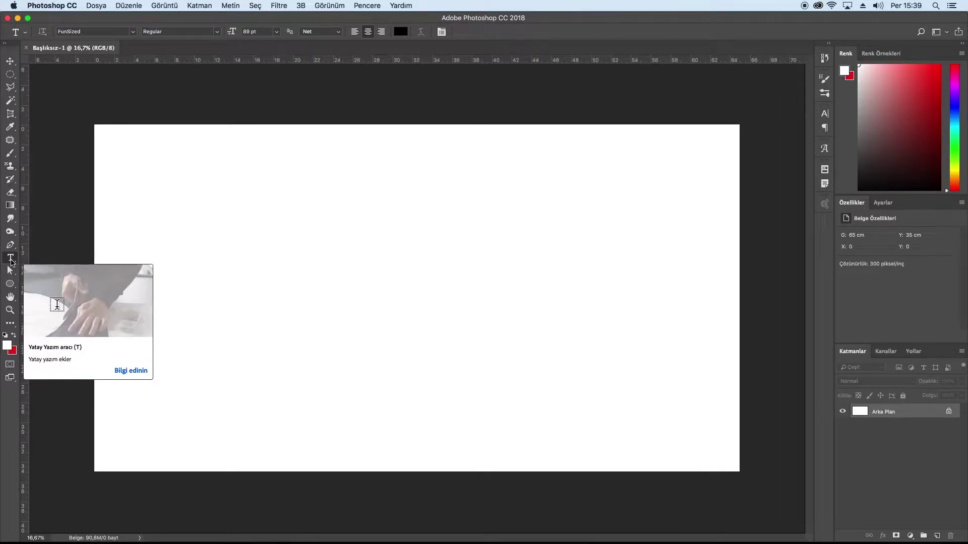
# Step: Add 'FOM' in FunSized 89 pt at the canvas's top-left, narrowing its text box to fit
pyautogui.click(12, 262)
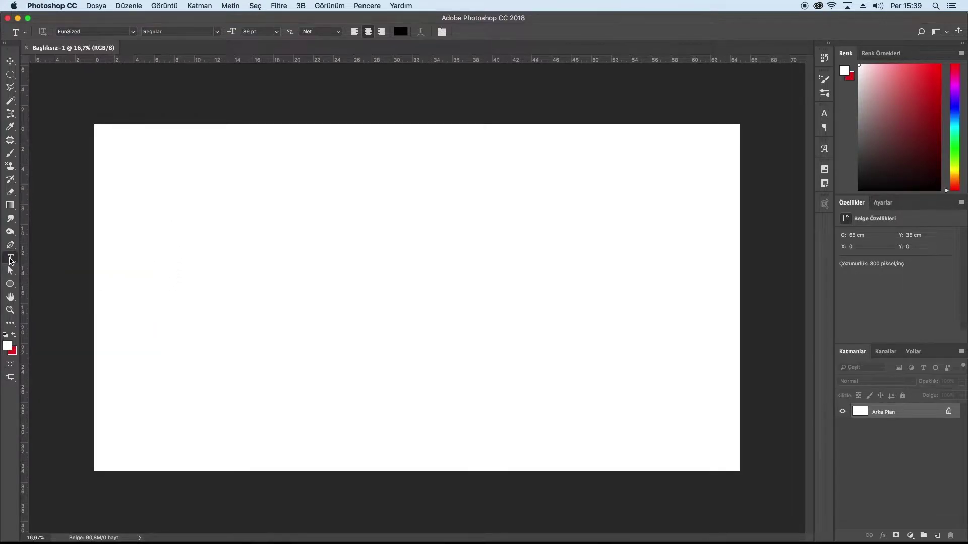
pyautogui.moveTo(126, 143); pyautogui.dragTo(400, 251)
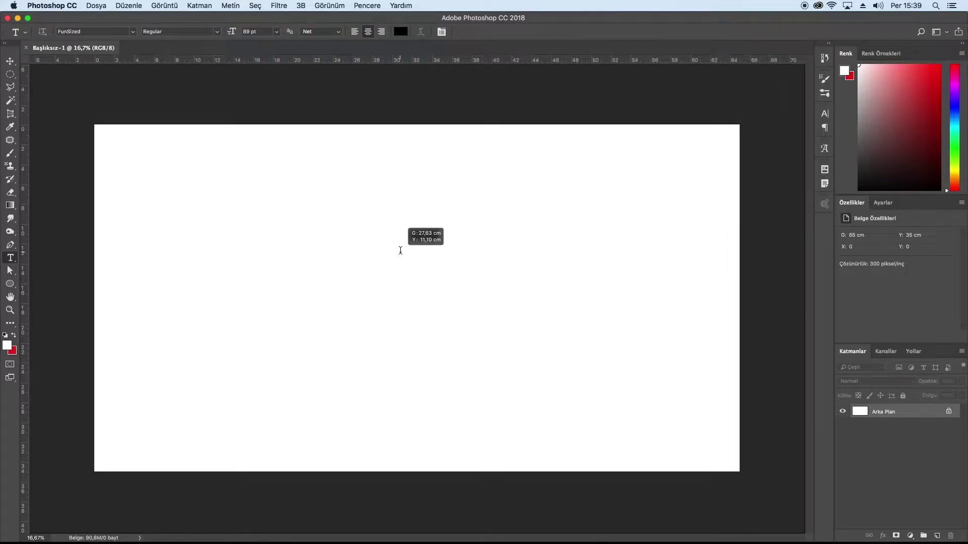
pyautogui.moveTo(400, 251); pyautogui.dragTo(400, 251)
pyautogui.write('FO')
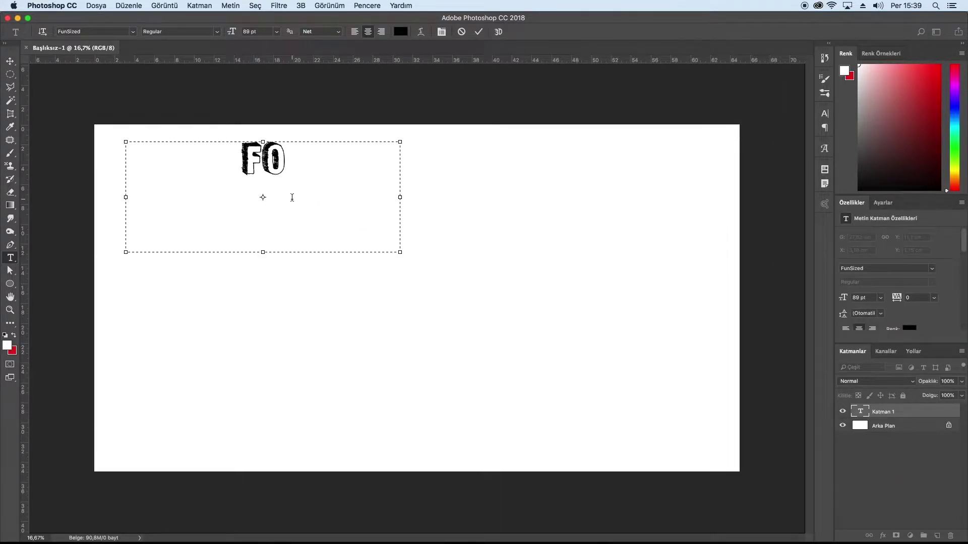
pyautogui.write('M')
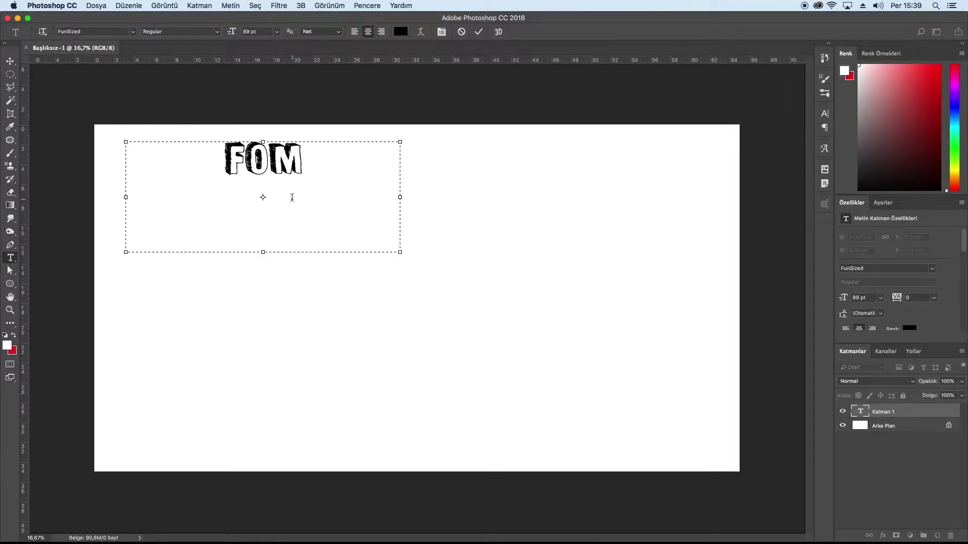
pyautogui.moveTo(403, 198); pyautogui.dragTo(232, 198)
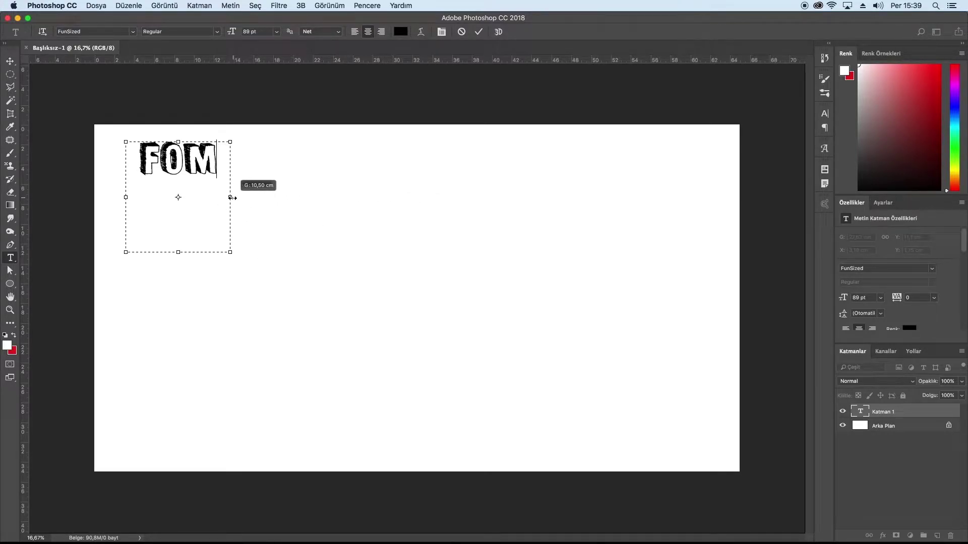
pyautogui.moveTo(178, 252); pyautogui.dragTo(178, 187)
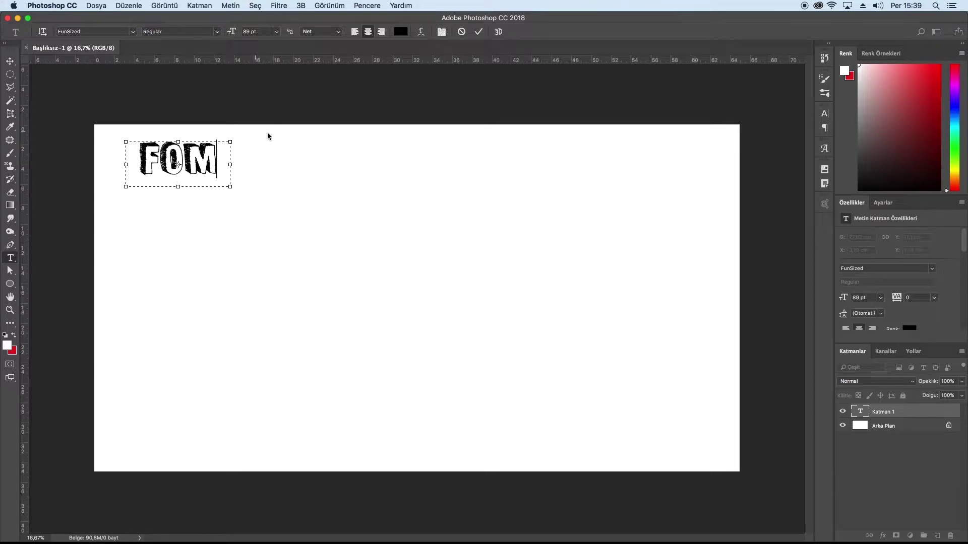
pyautogui.click(479, 31)
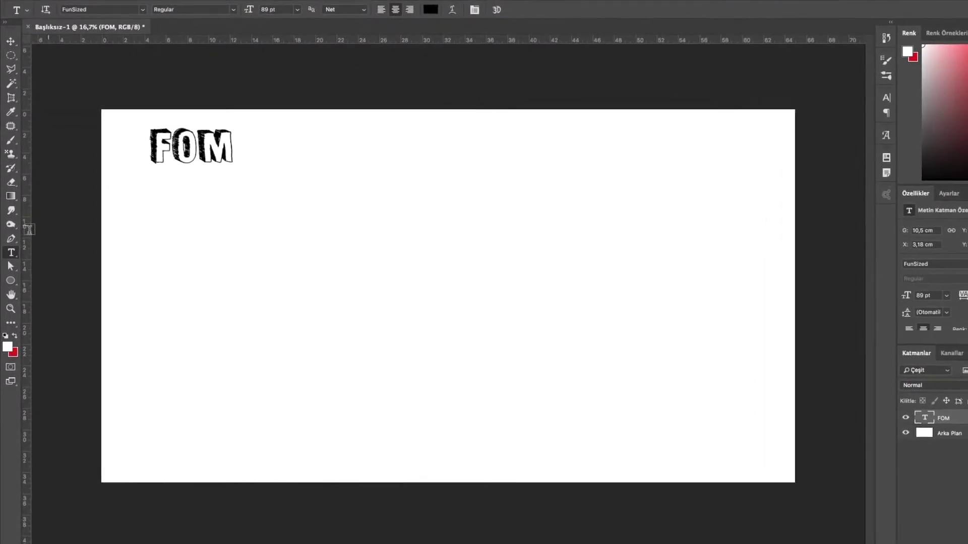
# Step: Type a vertically stacked 'FOM' with the Vertical Type tool
pyautogui.rightClick(16, 251)
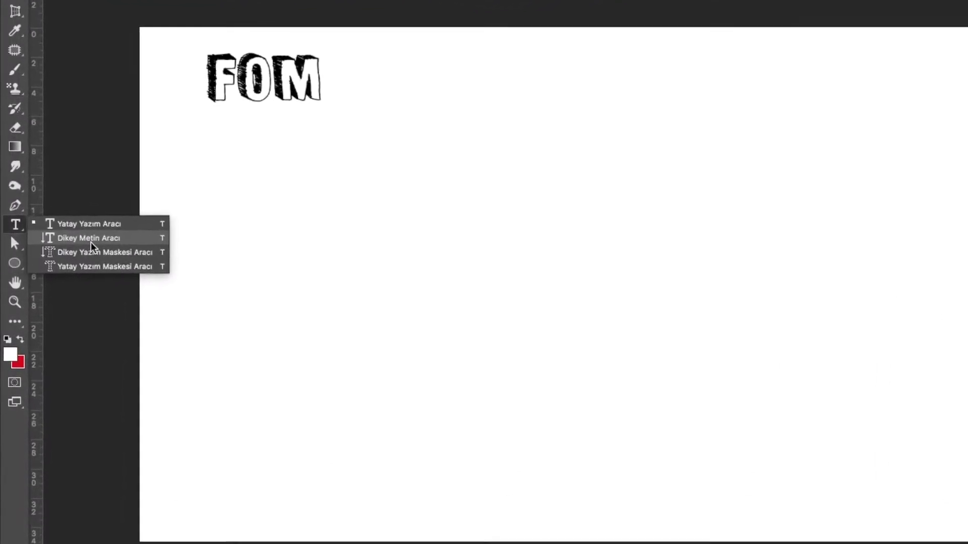
pyautogui.click(100, 230)
pyautogui.moveTo(126, 194); pyautogui.dragTo(208, 345)
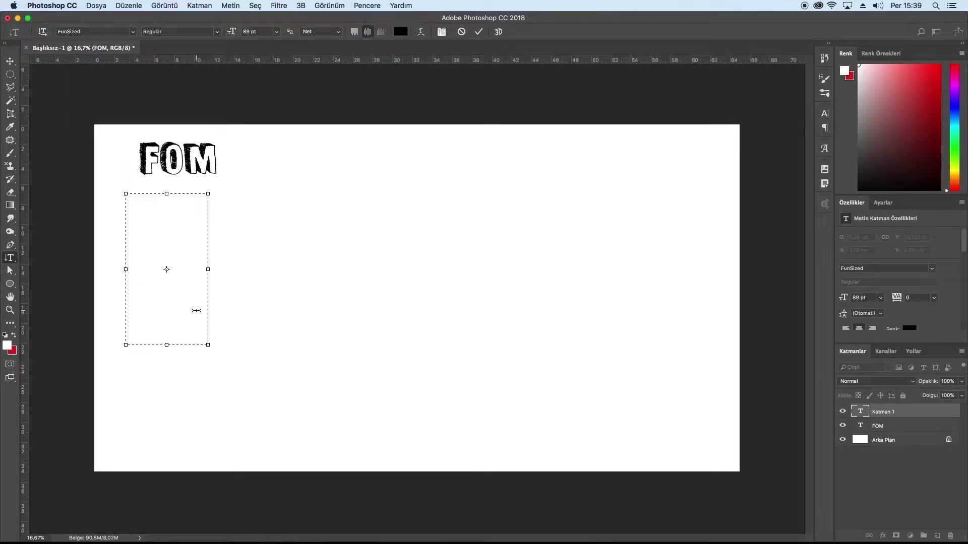
pyautogui.write('FOM')
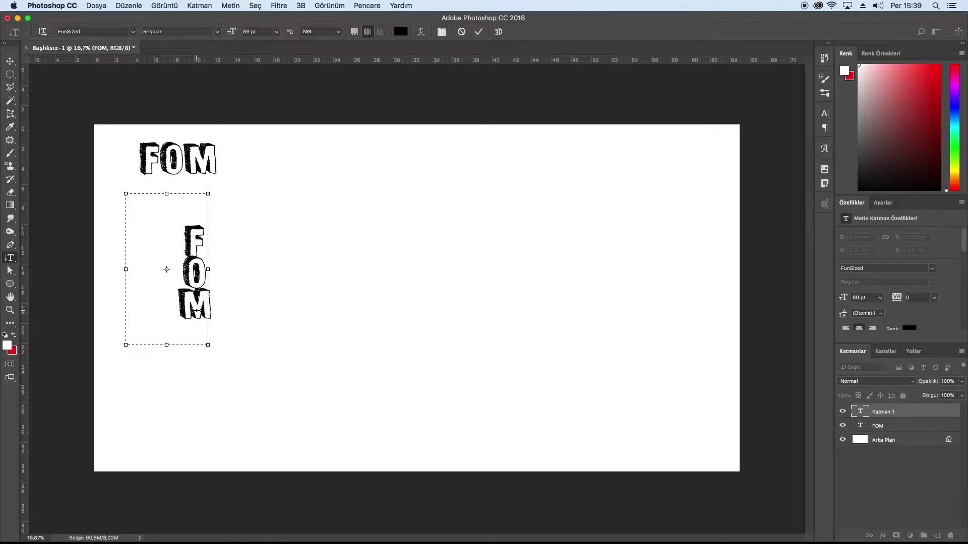
pyautogui.click(479, 33)
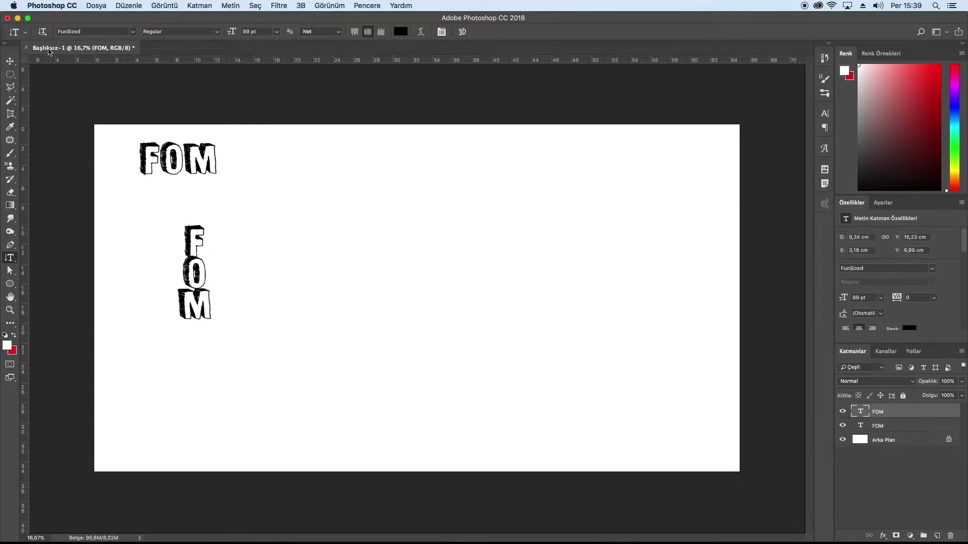
# Step: Move the vertical FOM to the top-left so its F sits beside the horizontal FOM
pyautogui.click(9, 62)
pyautogui.moveTo(196, 245); pyautogui.dragTo(119, 162)
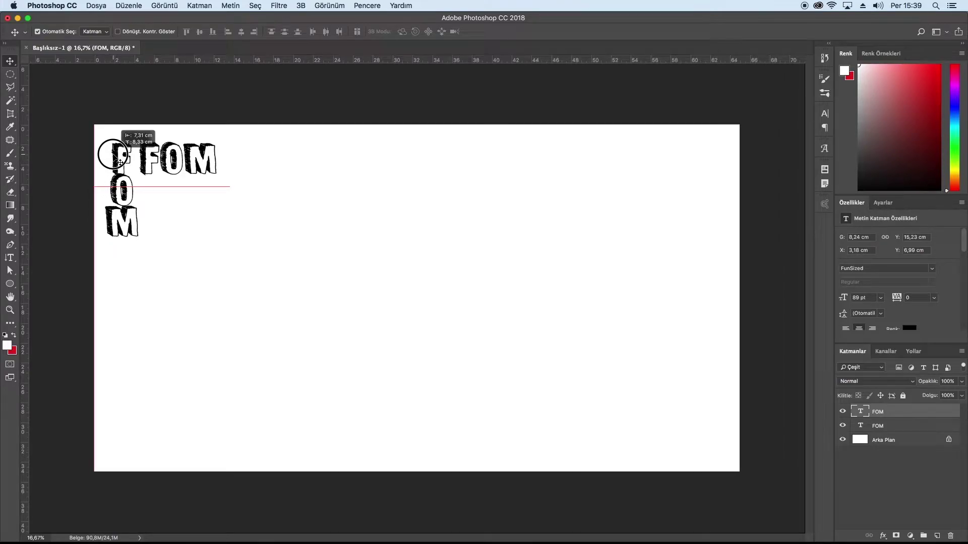
pyautogui.moveTo(120, 161); pyautogui.dragTo(120, 161)
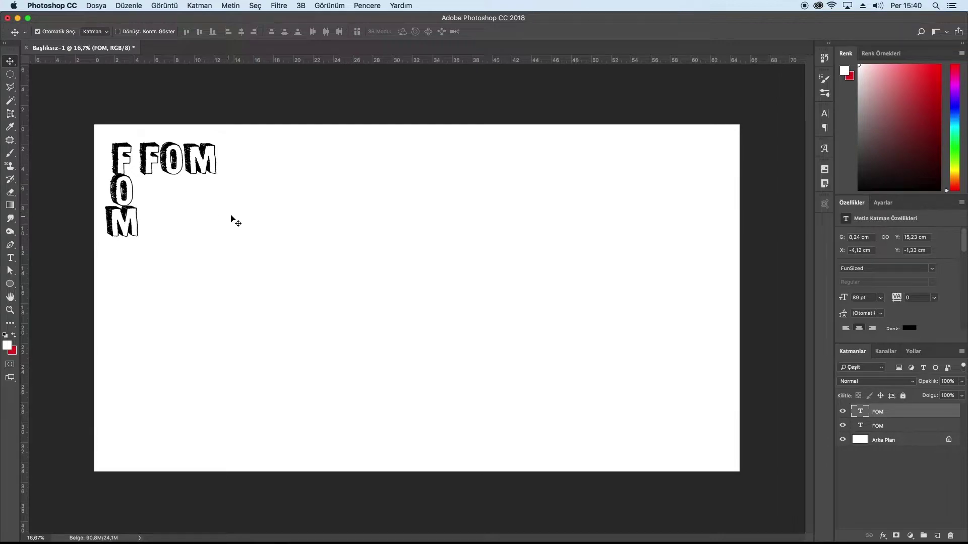
pyautogui.click(15, 287)
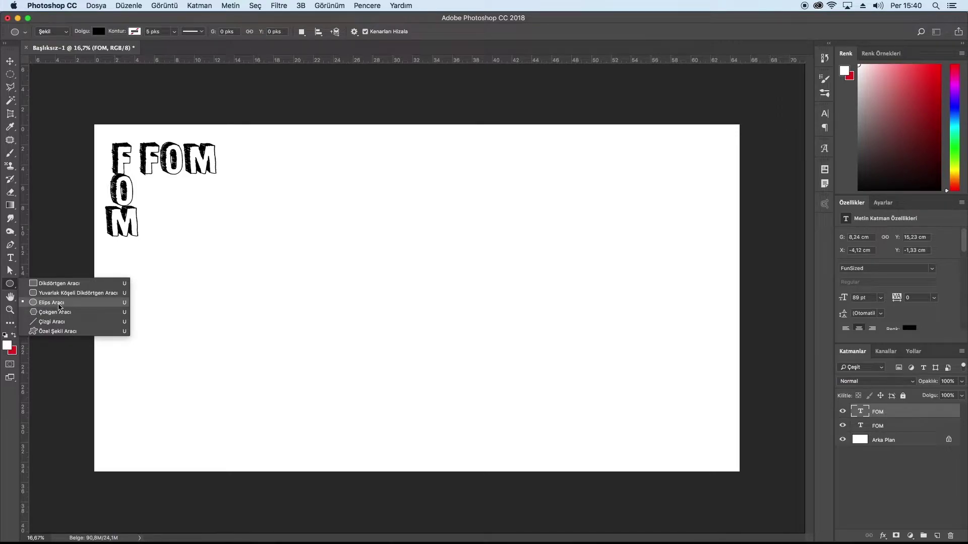
# Step: Draw a perfect circle, Elips 1, at the canvas centre and set its fill to none
pyautogui.click(59, 304)
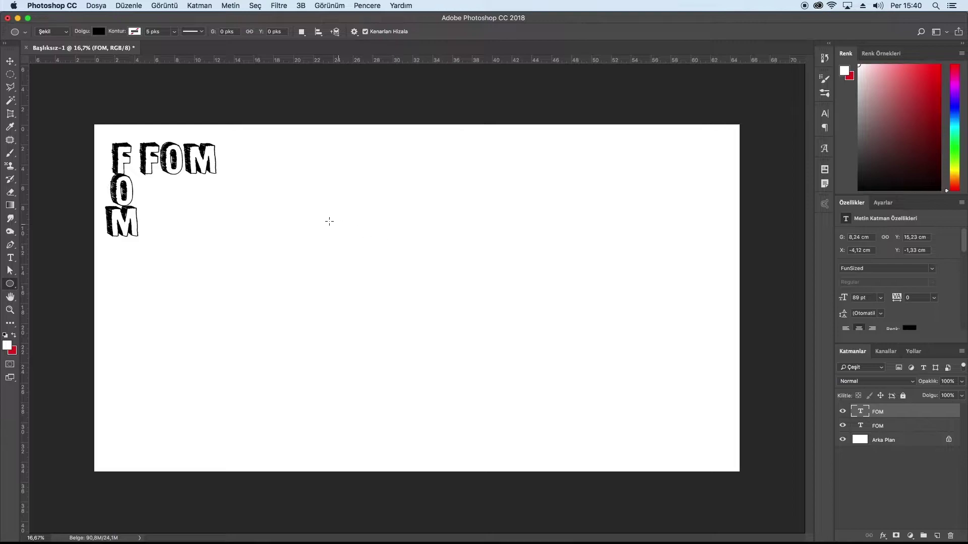
pyautogui.moveTo(298, 201); pyautogui.dragTo(397, 275)
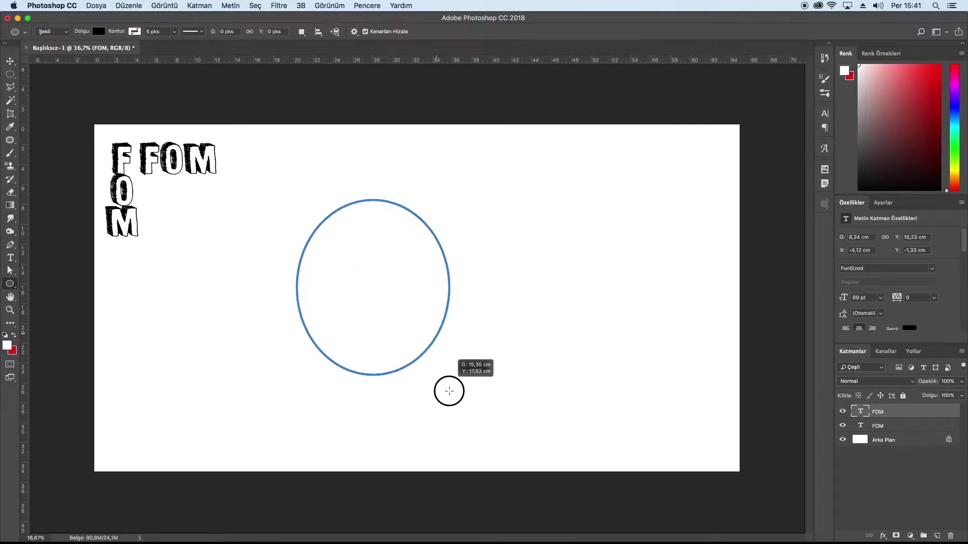
pyautogui.moveTo(396, 275)
pyautogui.mouseDown()
pyautogui.moveTo(541, 372)
pyautogui.moveTo(579, 225)
pyautogui.moveTo(458, 394)
pyautogui.moveTo(335, 287)
pyautogui.moveTo(461, 371)
pyautogui.moveTo(570, 274)
pyautogui.moveTo(484, 389)
pyautogui.moveTo(329, 219)
pyautogui.moveTo(344, 244)
pyautogui.moveTo(613, 274)
pyautogui.moveTo(627, 238)
pyautogui.moveTo(549, 287)
pyautogui.moveTo(536, 268)
pyautogui.moveTo(340, 240)
pyautogui.moveTo(489, 378)
pyautogui.moveTo(352, 238)
pyautogui.moveTo(461, 363)
pyautogui.moveTo(367, 240)
pyautogui.moveTo(417, 316)
pyautogui.moveTo(363, 244)
pyautogui.moveTo(408, 326)
pyautogui.moveTo(452, 289)
pyautogui.moveTo(334, 307)
pyautogui.moveTo(328, 347)
pyautogui.moveTo(523, 344)
pyautogui.moveTo(378, 267)
pyautogui.moveTo(415, 395)
pyautogui.moveTo(698, 389)
pyautogui.moveTo(588, 233)
pyautogui.moveTo(360, 349)
pyautogui.moveTo(415, 283)
pyautogui.moveTo(320, 326)
pyautogui.moveTo(434, 363)
pyautogui.moveTo(428, 335)
pyautogui.moveTo(456, 387)
pyautogui.mouseUp()
pyautogui.press('shift')
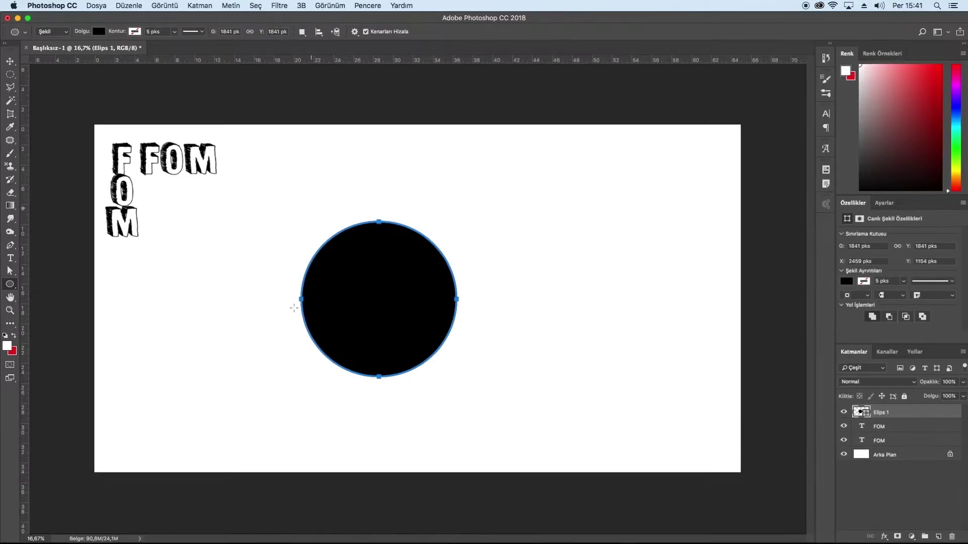
pyautogui.click(96, 32)
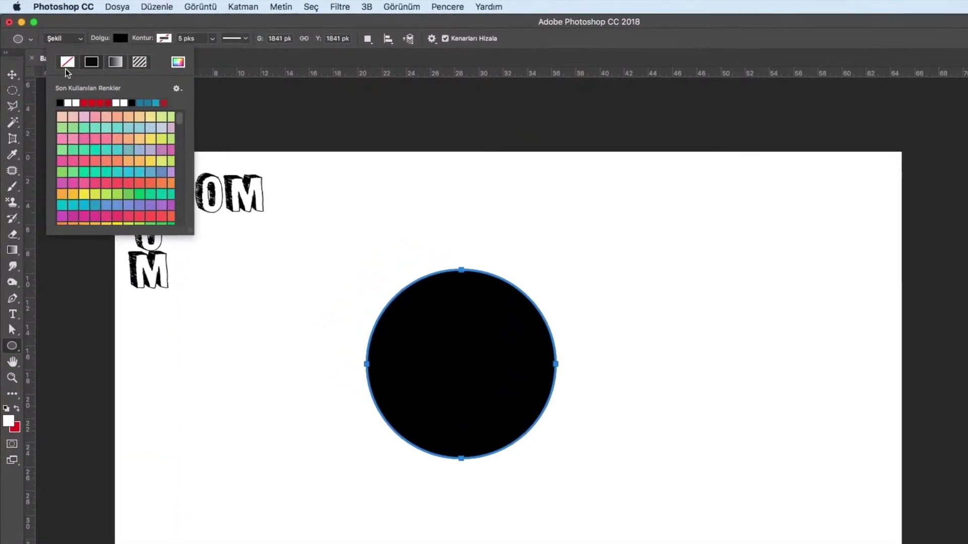
pyautogui.click(63, 58)
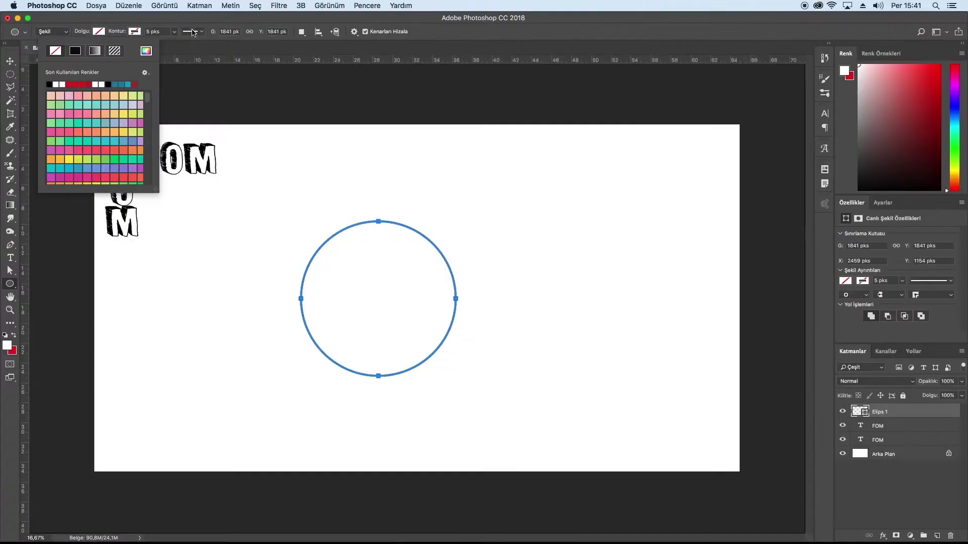
pyautogui.click(156, 27)
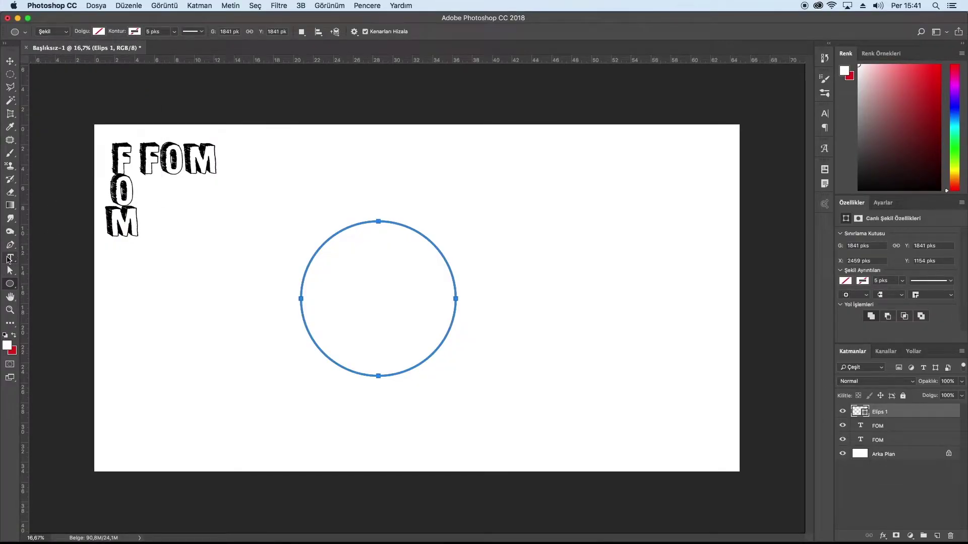
pyautogui.click(9, 259)
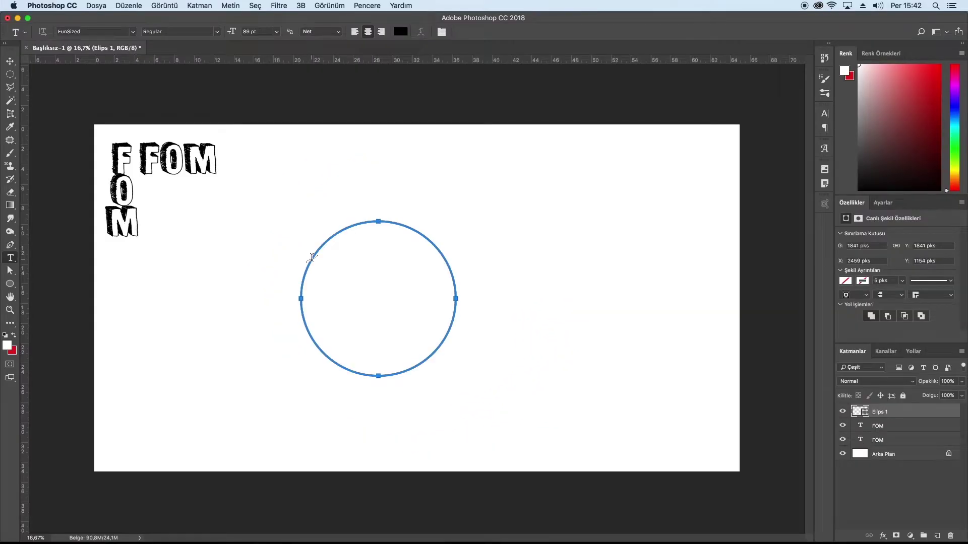
# Step: Type 'FACULTY OF MIMARLIK' along the circle's outline, replacing the initial FOM
pyautogui.click(312, 258)
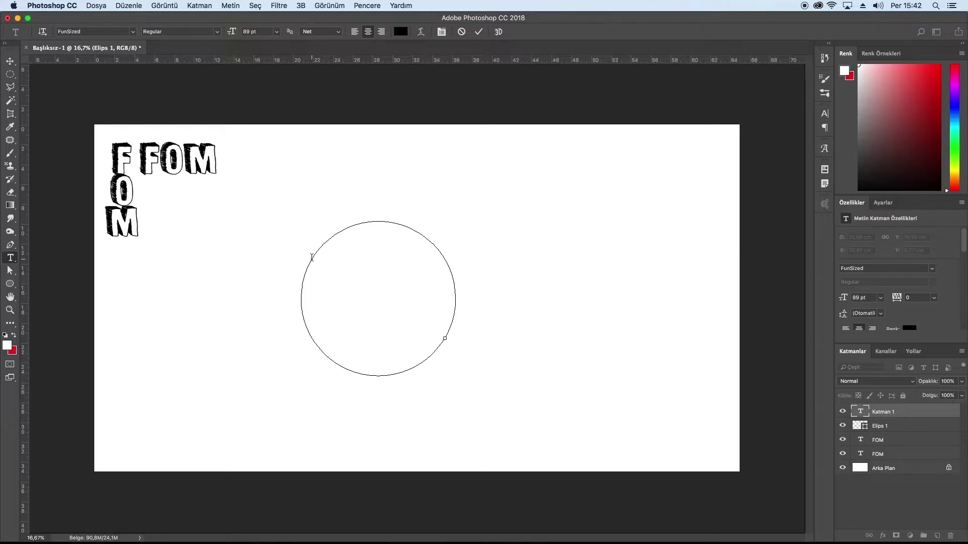
pyautogui.write('FO')
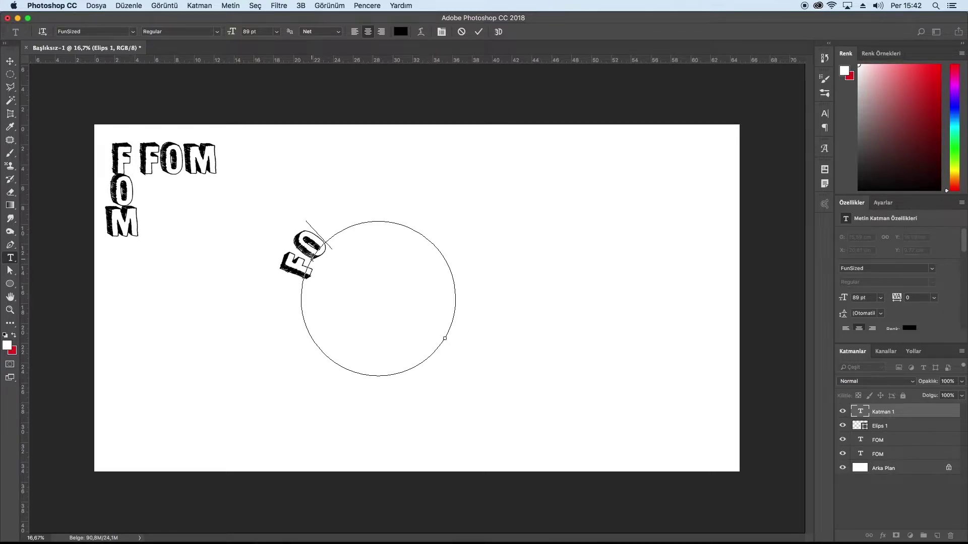
pyautogui.write('M')
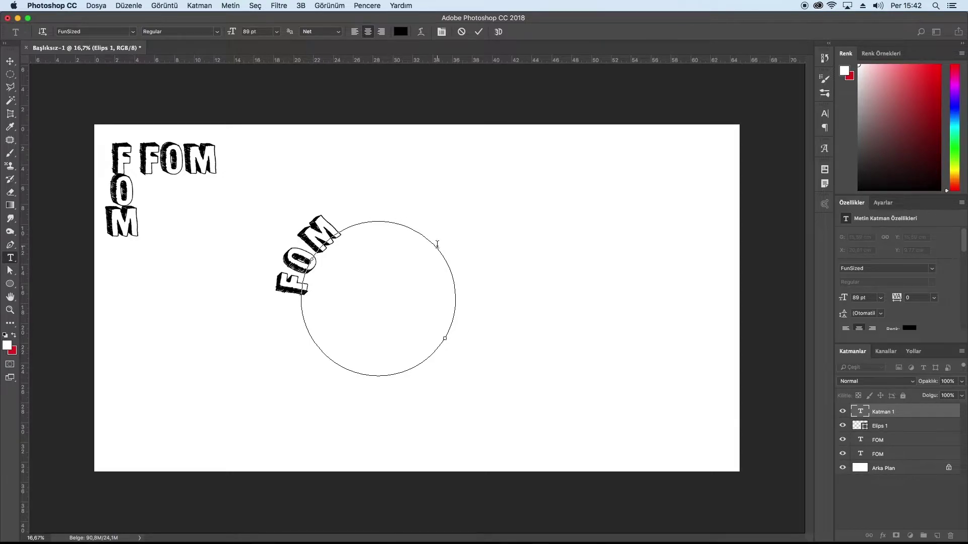
pyautogui.press('BackSpace')
pyautogui.press('BackSpace')
pyautogui.write('ACULTY OF MIMARLIK')
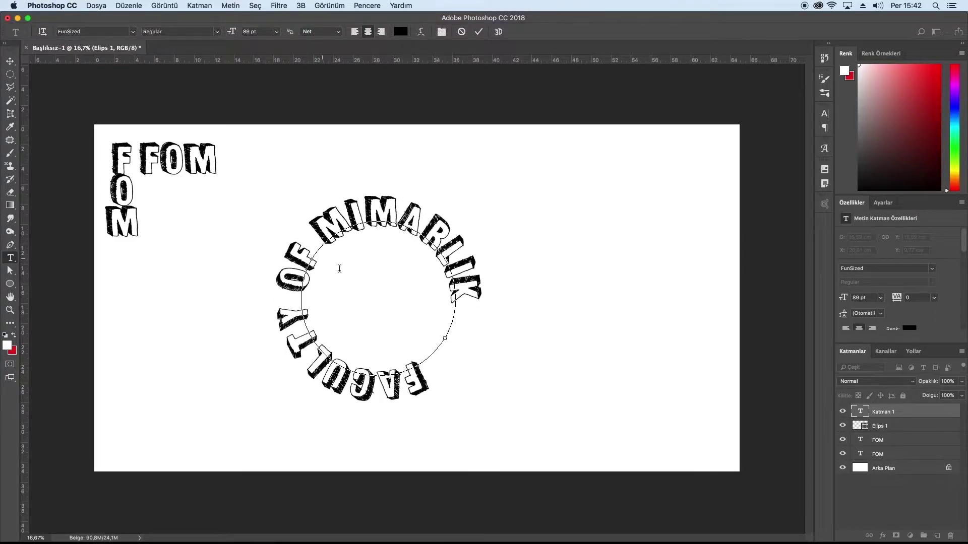
# Step: Resize the circular text to 84.48 pt, slide it around the circle, and commit
pyautogui.press('ctrl')
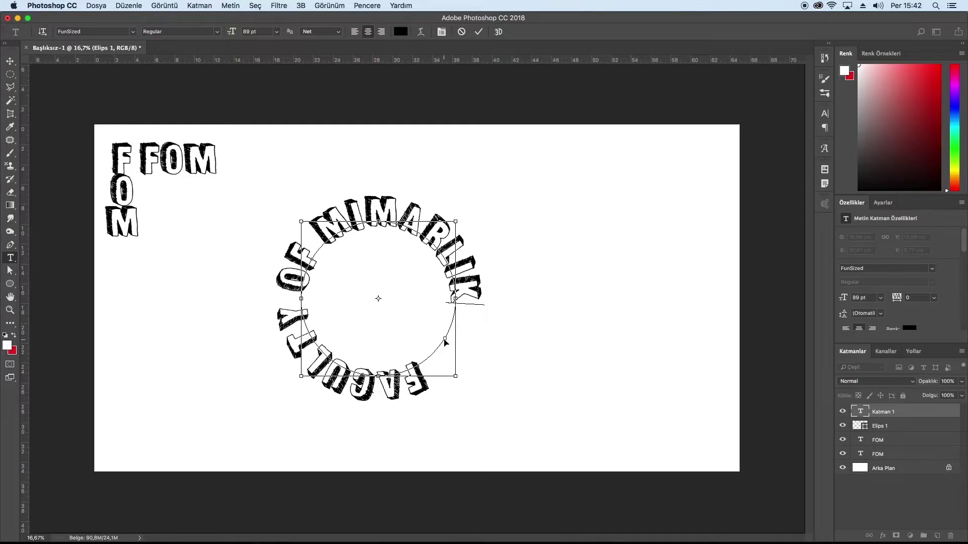
pyautogui.moveTo(457, 377); pyautogui.dragTo(500, 426)
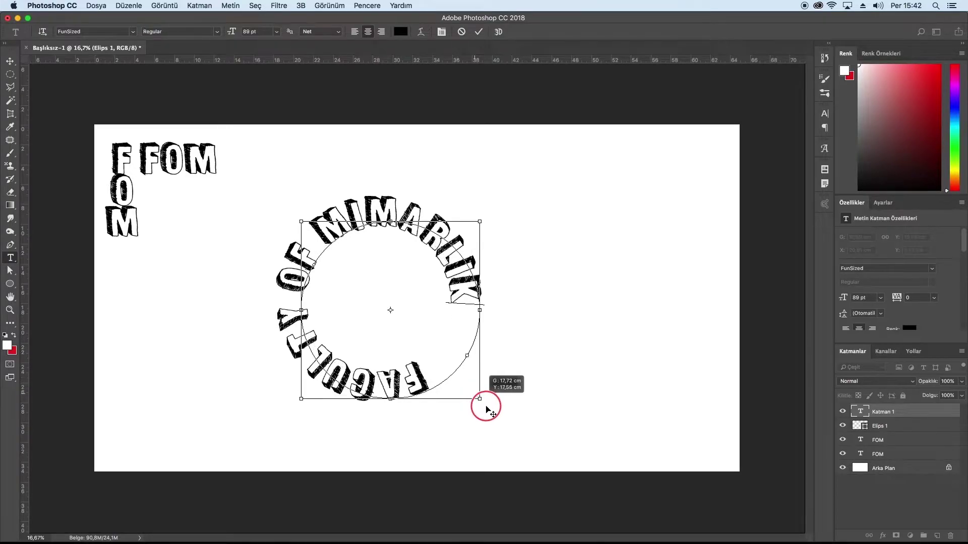
pyautogui.moveTo(501, 426); pyautogui.dragTo(441, 370)
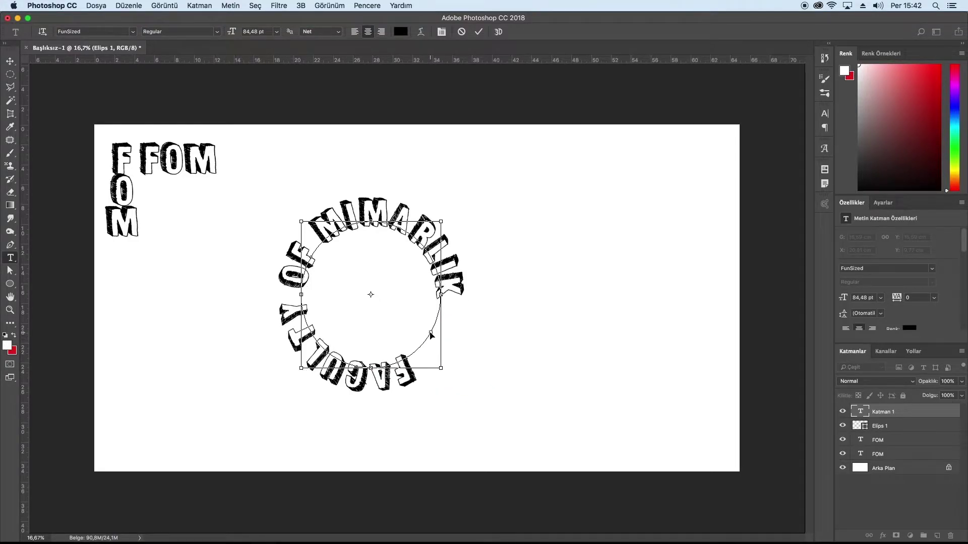
pyautogui.moveTo(431, 334)
pyautogui.mouseDown()
pyautogui.moveTo(438, 362)
pyautogui.moveTo(371, 368)
pyautogui.moveTo(382, 393)
pyautogui.moveTo(370, 338)
pyautogui.moveTo(381, 405)
pyautogui.moveTo(374, 334)
pyautogui.moveTo(392, 400)
pyautogui.moveTo(435, 336)
pyautogui.mouseUp()
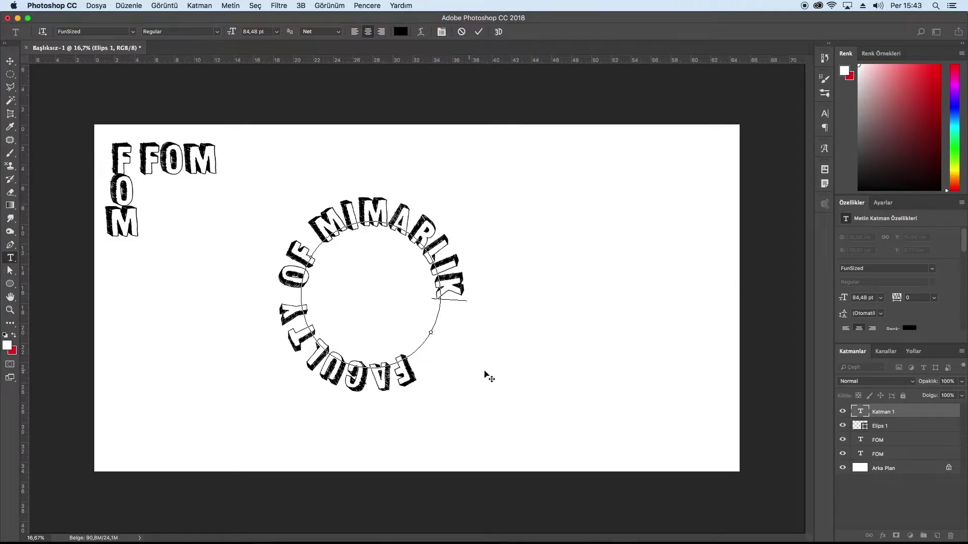
pyautogui.click(479, 34)
# Step: Rotate the circular text about 47° clockwise and move it left beneath FOM
pyautogui.click(11, 63)
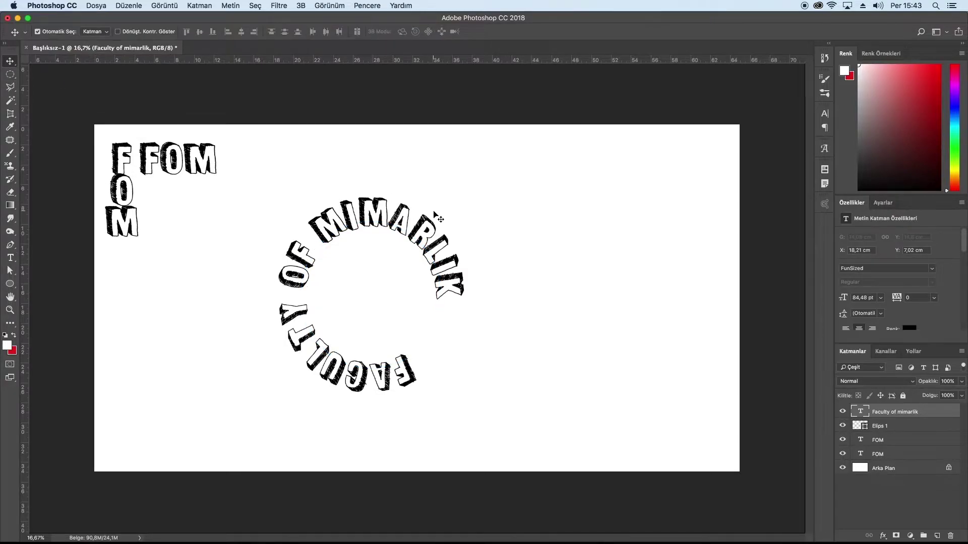
pyautogui.hotkey('ctrl', 't')
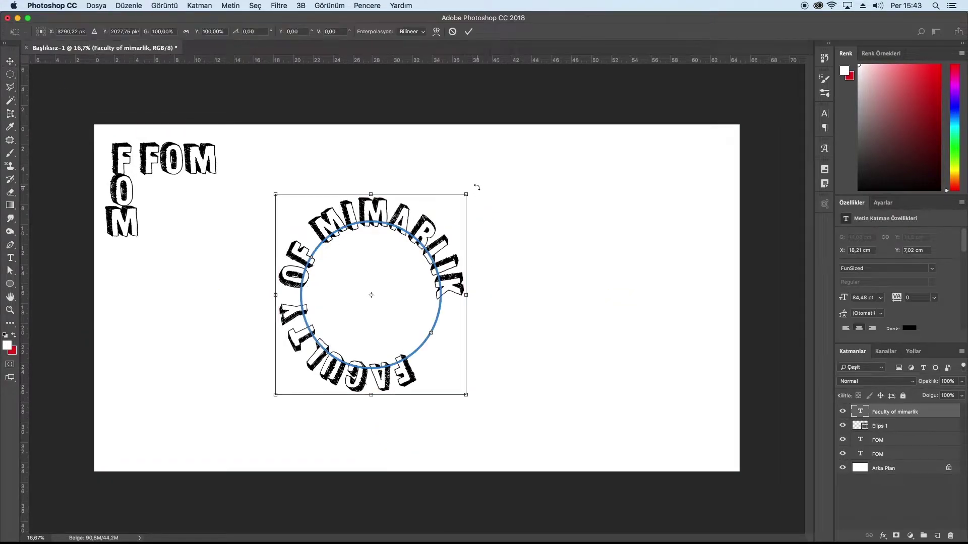
pyautogui.moveTo(488, 210); pyautogui.dragTo(524, 304)
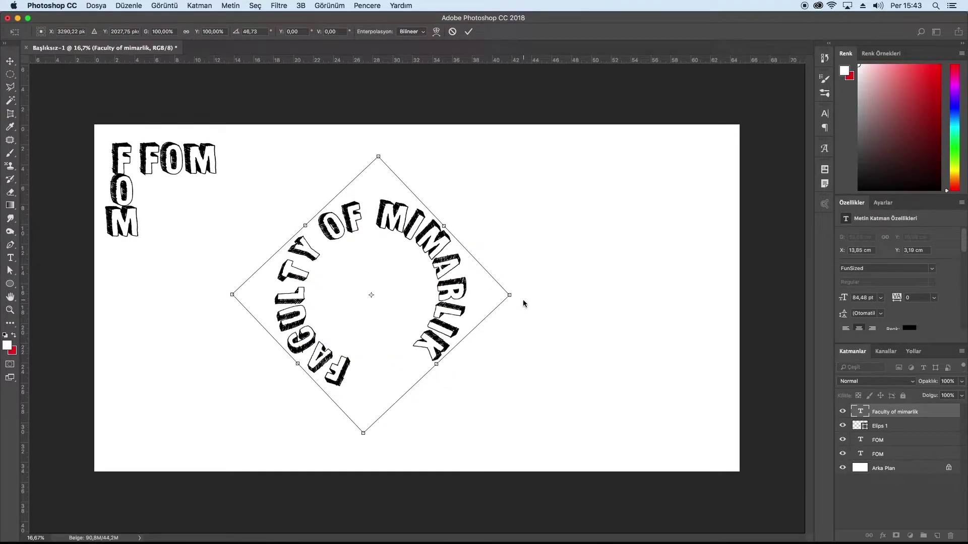
pyautogui.click(469, 32)
pyautogui.moveTo(389, 222); pyautogui.dragTo(220, 259)
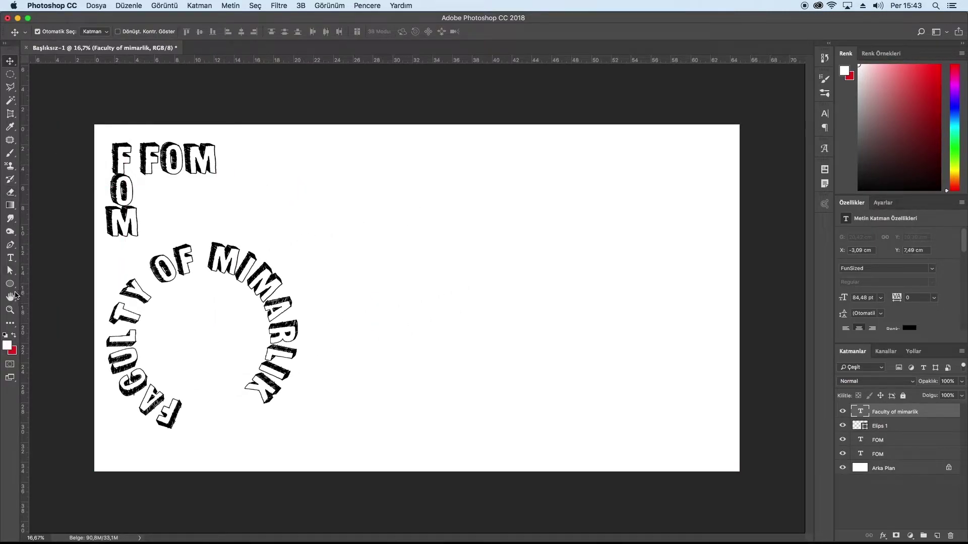
# Step: Draw a five-sided polygon, Çokgen 1, right of the circular text with no fill
pyautogui.click(9, 284)
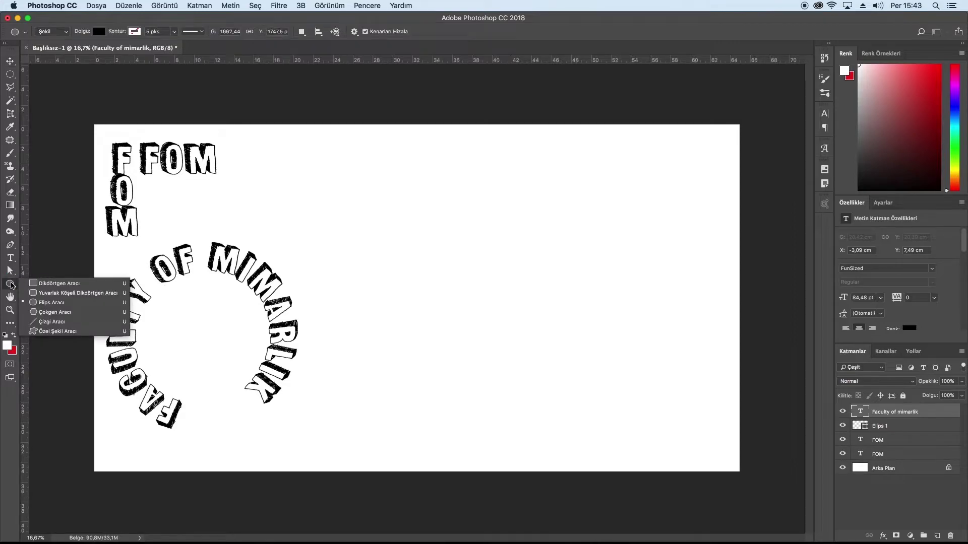
pyautogui.click(78, 313)
pyautogui.moveTo(472, 241)
pyautogui.mouseDown()
pyautogui.moveTo(563, 271)
pyautogui.moveTo(572, 255)
pyautogui.mouseUp()
pyautogui.moveTo(575, 258); pyautogui.dragTo(575, 258)
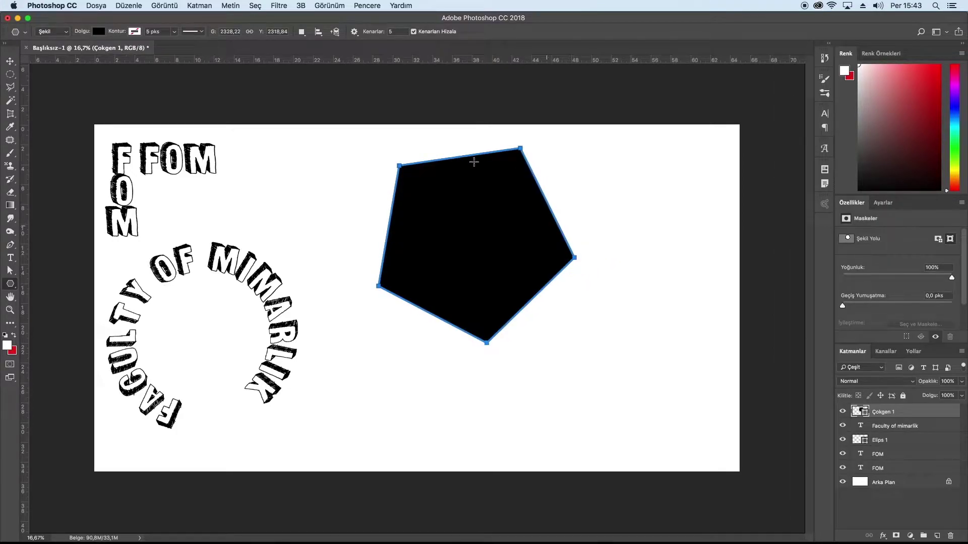
pyautogui.click(98, 31)
pyautogui.click(55, 50)
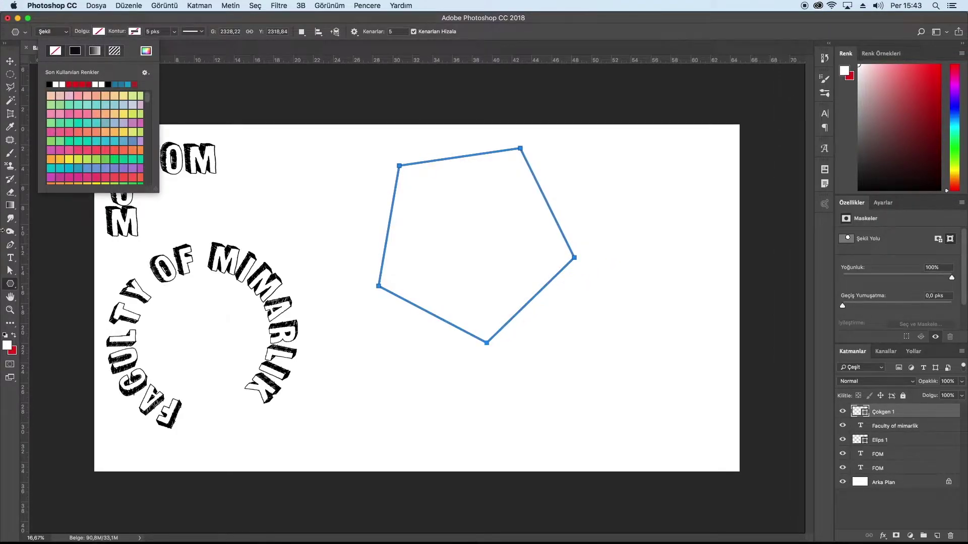
pyautogui.click(11, 258)
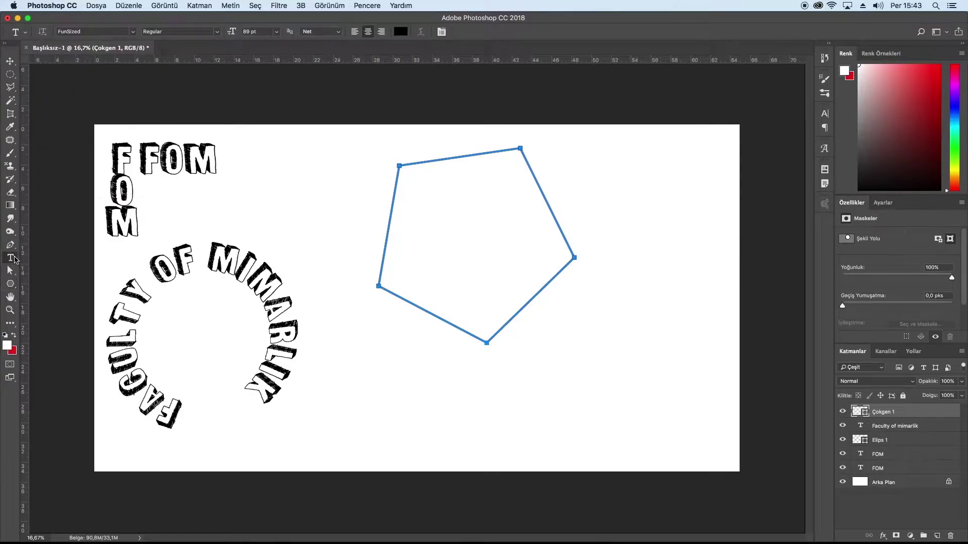
pyautogui.click(391, 212)
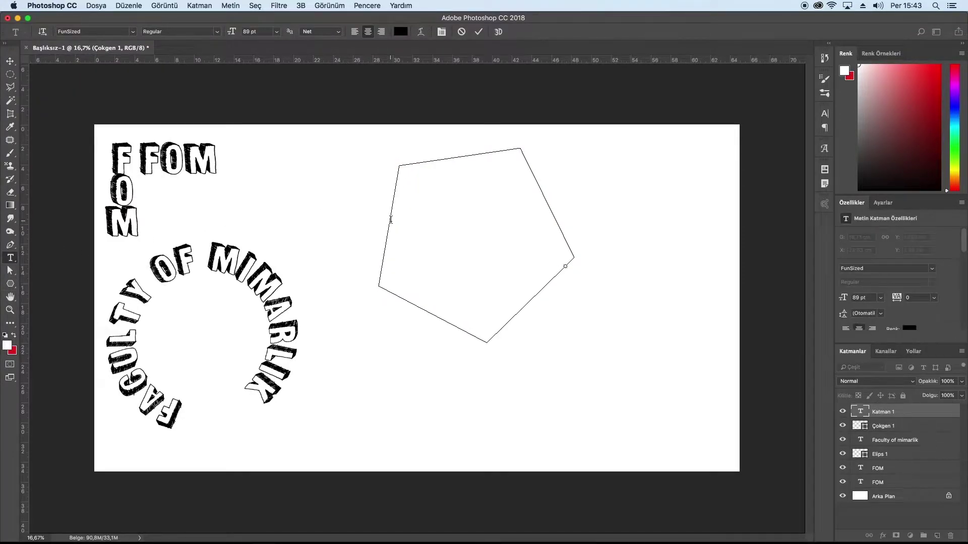
pyautogui.write('FOM')
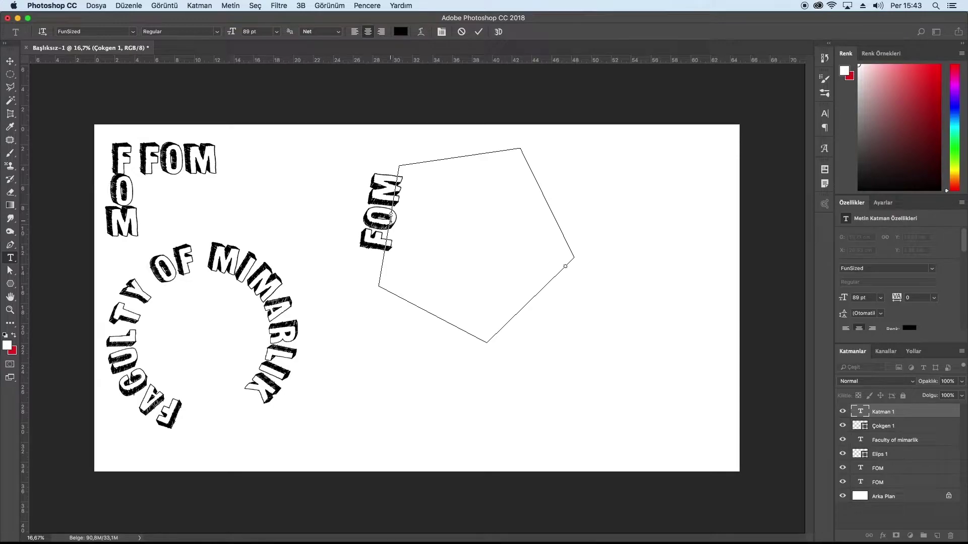
pyautogui.press('BackSpace')
pyautogui.press('BackSpace')
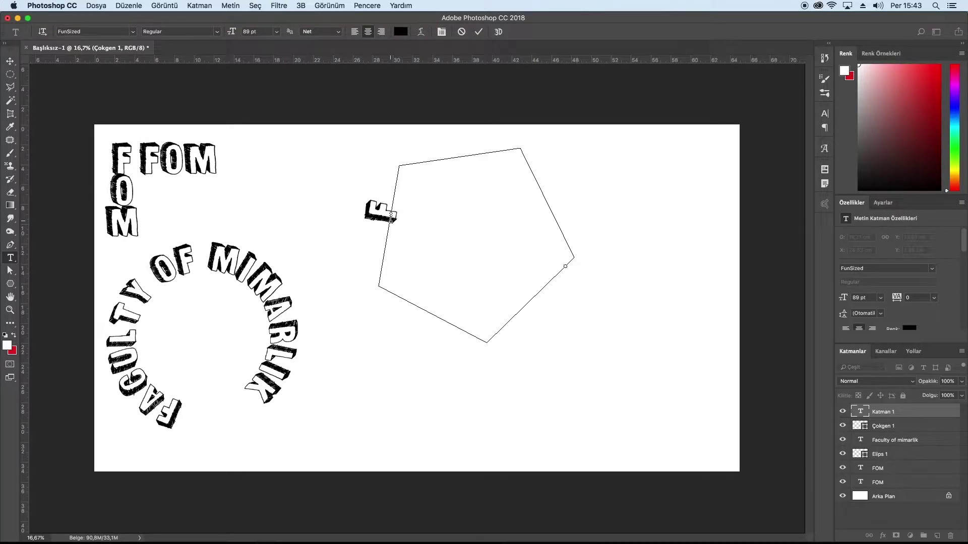
pyautogui.write('ACULTY OF M')
pyautogui.write('ımarlıu')
pyautogui.press('BackSpace')
pyautogui.press('BackSpace')
pyautogui.press('BackSpace')
pyautogui.write('IMAR')
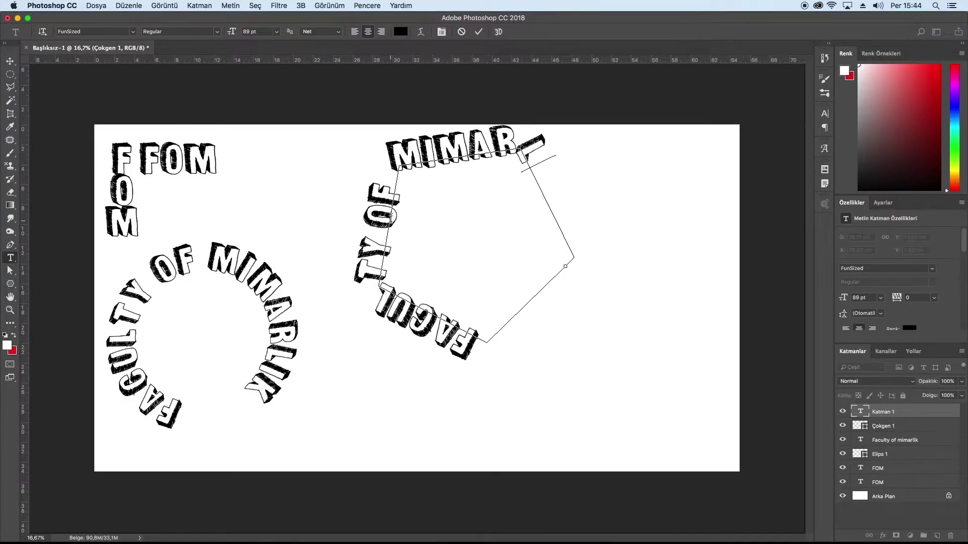
pyautogui.write('LIK')
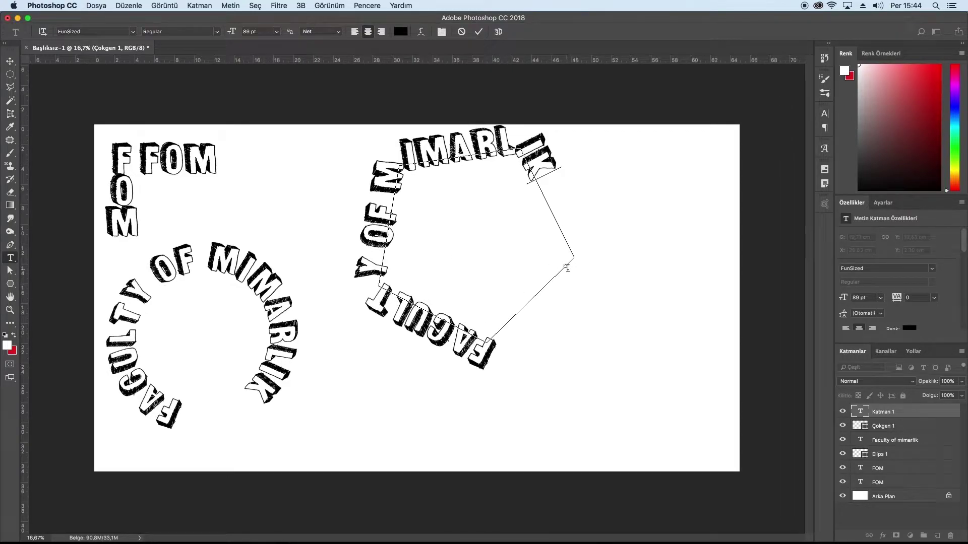
pyautogui.moveTo(566, 267); pyautogui.dragTo(577, 272)
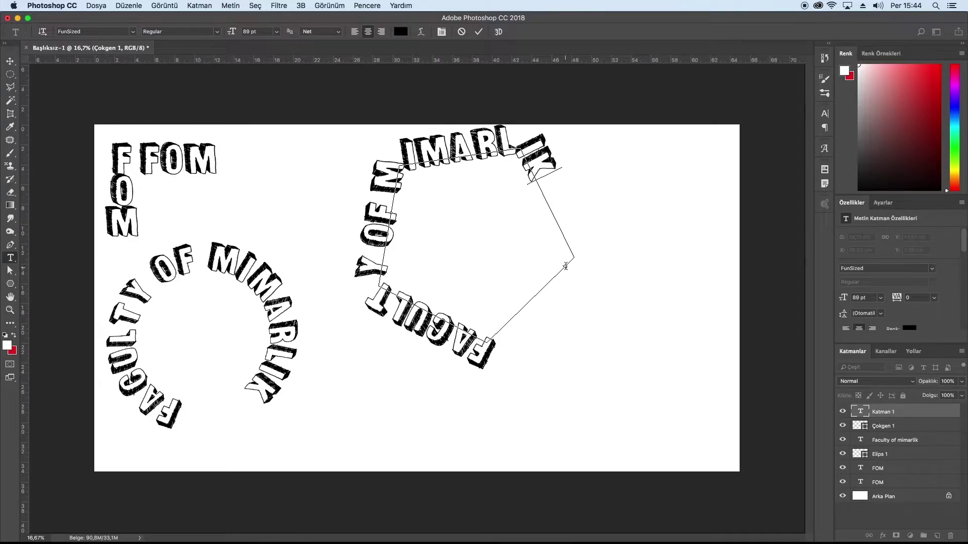
pyautogui.moveTo(566, 267); pyautogui.dragTo(483, 354)
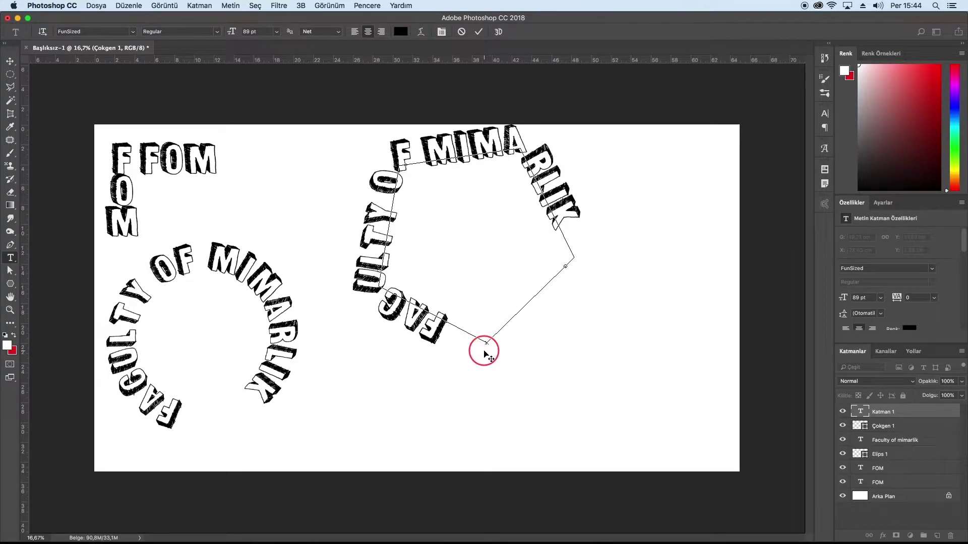
pyautogui.moveTo(482, 354); pyautogui.dragTo(483, 355)
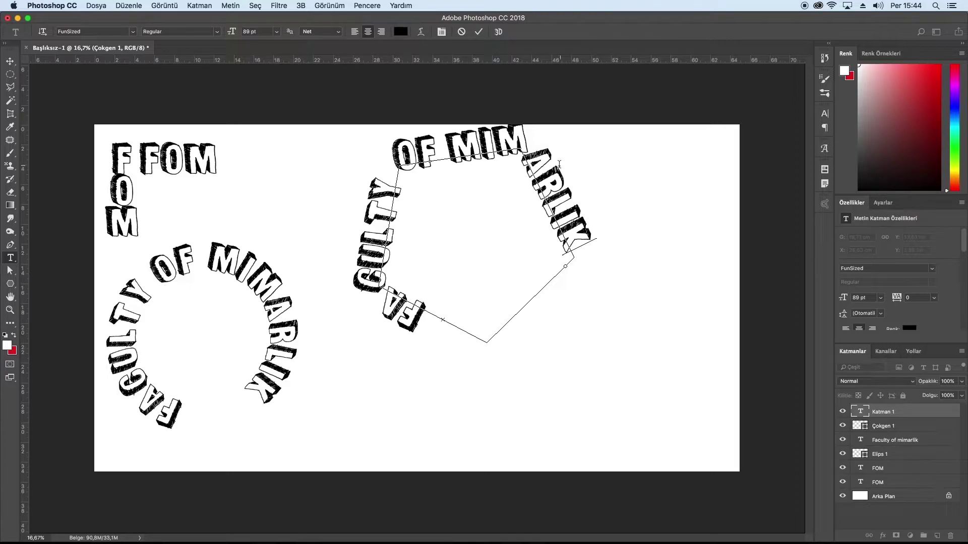
pyautogui.click(461, 32)
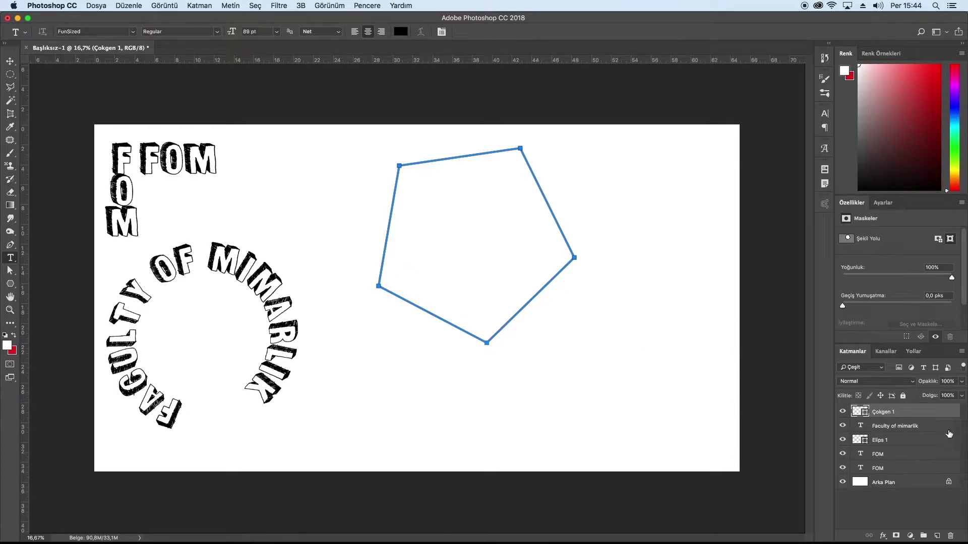
# Step: Delete the Çokgen 1 pentagon layer and select the Pen Tool for freeform paths
pyautogui.moveTo(892, 412); pyautogui.dragTo(952, 540)
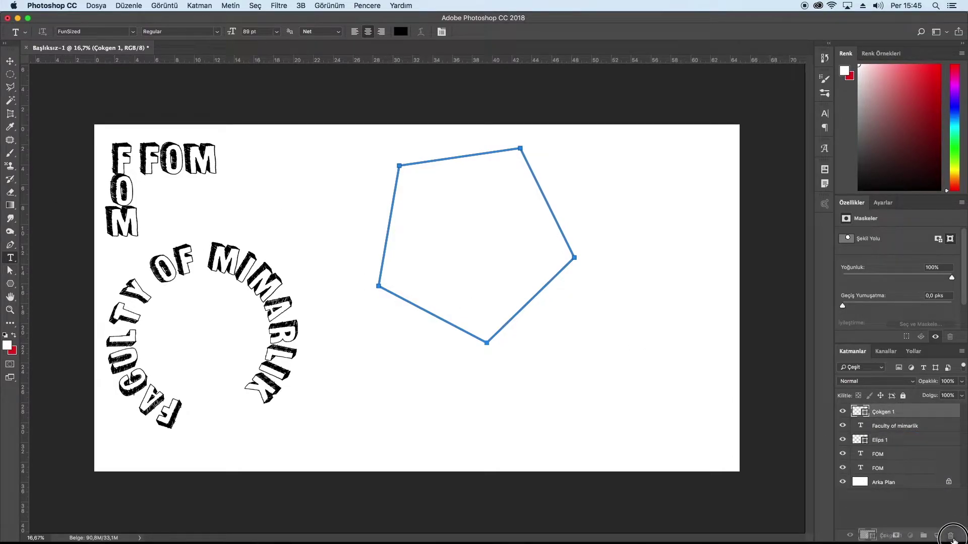
pyautogui.moveTo(952, 540); pyautogui.dragTo(950, 537)
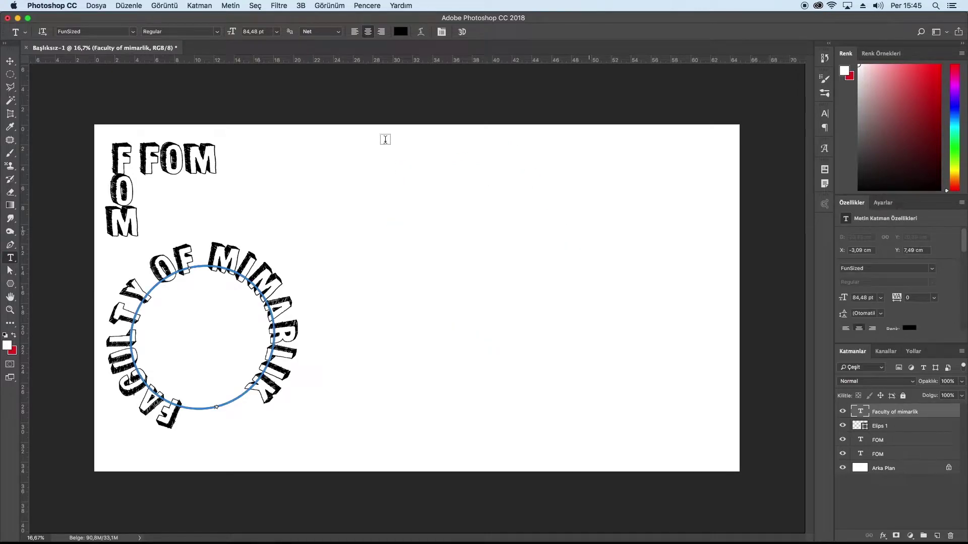
pyautogui.press('v')
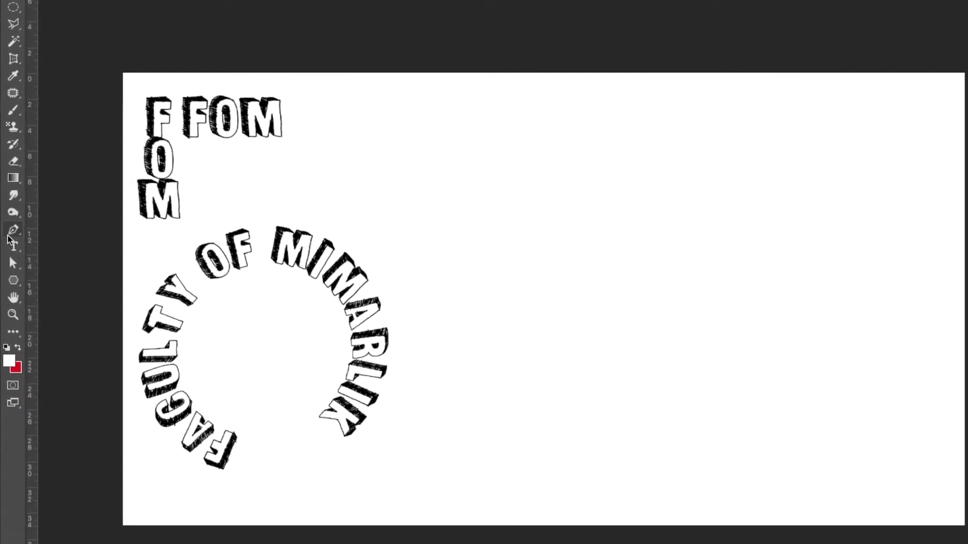
pyautogui.click(13, 230)
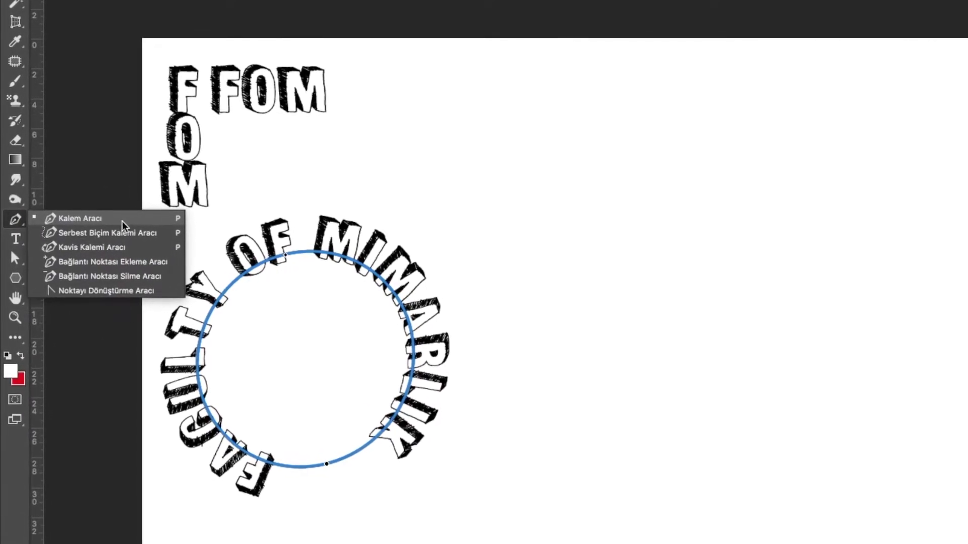
pyautogui.click(130, 222)
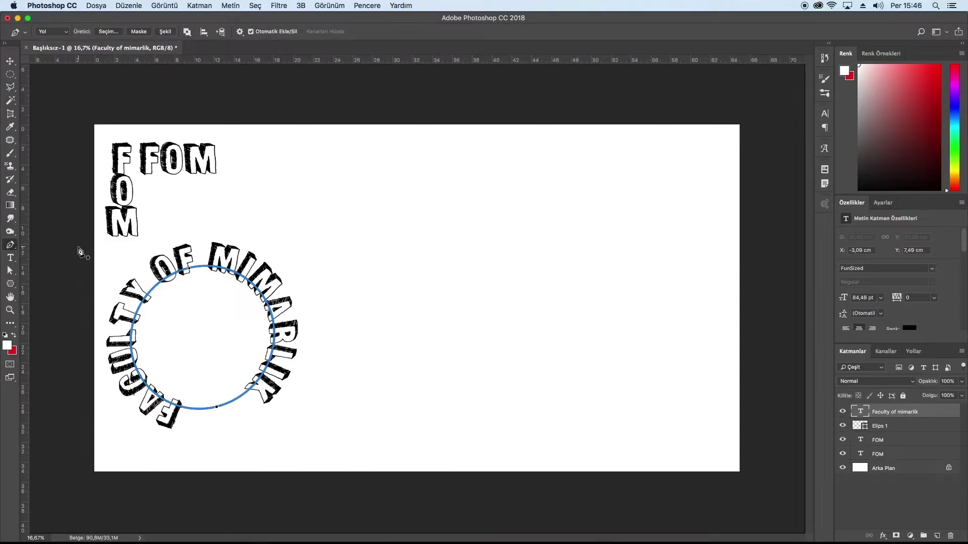
# Step: Draw a curved two-point open path on the right and begin a type layer along it
pyautogui.click(369, 245)
pyautogui.moveTo(507, 244)
pyautogui.mouseDown()
pyautogui.moveTo(525, 262)
pyautogui.moveTo(544, 341)
pyautogui.mouseUp()
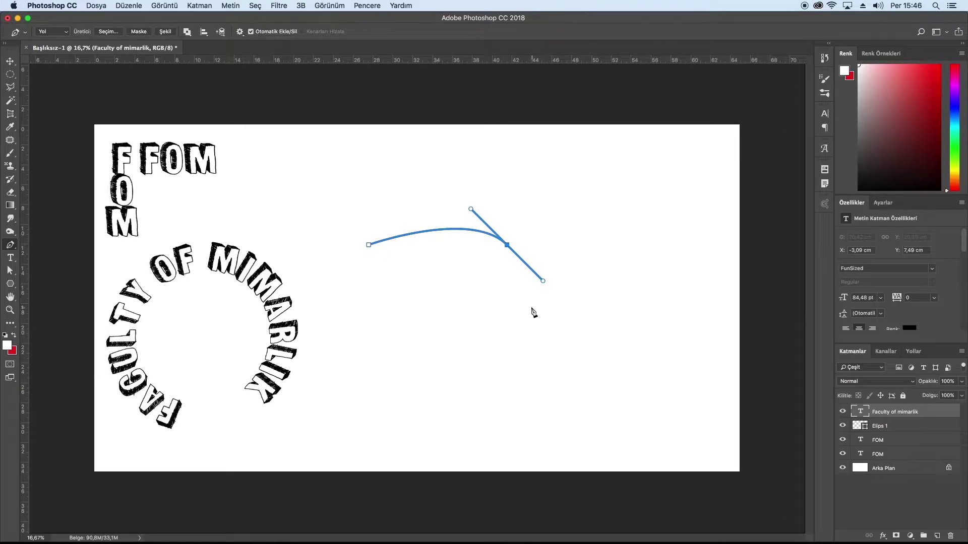
pyautogui.click(10, 258)
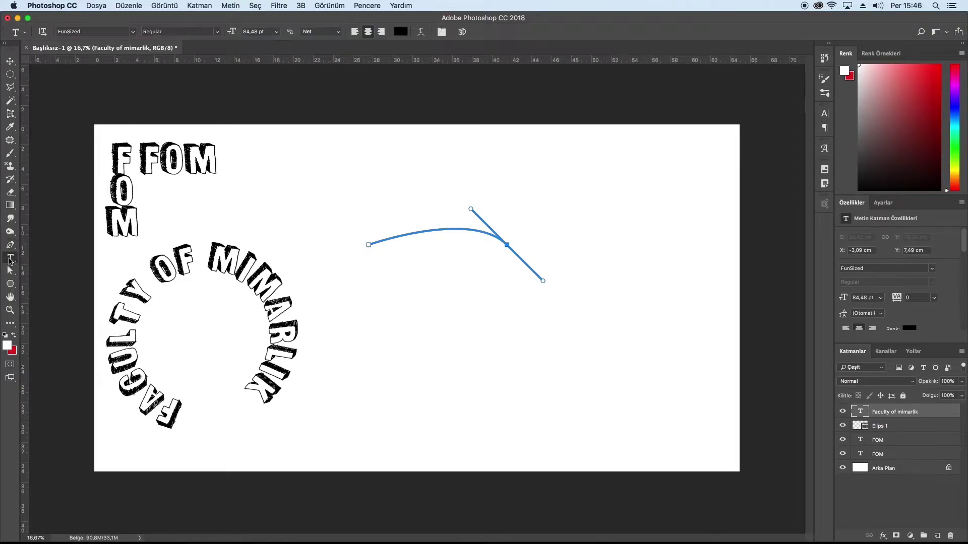
pyautogui.click(417, 233)
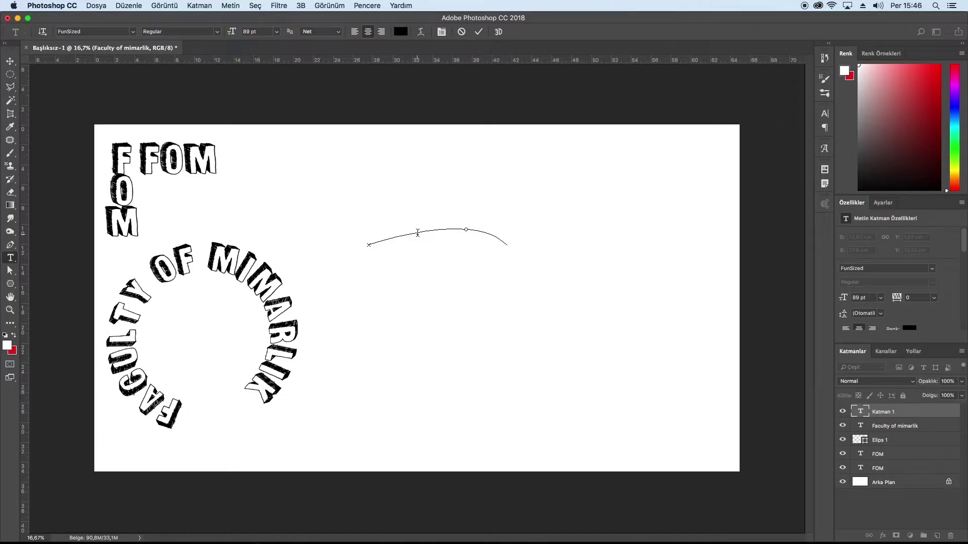
# Step: Type FOM along the curved path and recolour it red
pyautogui.write('FOM')
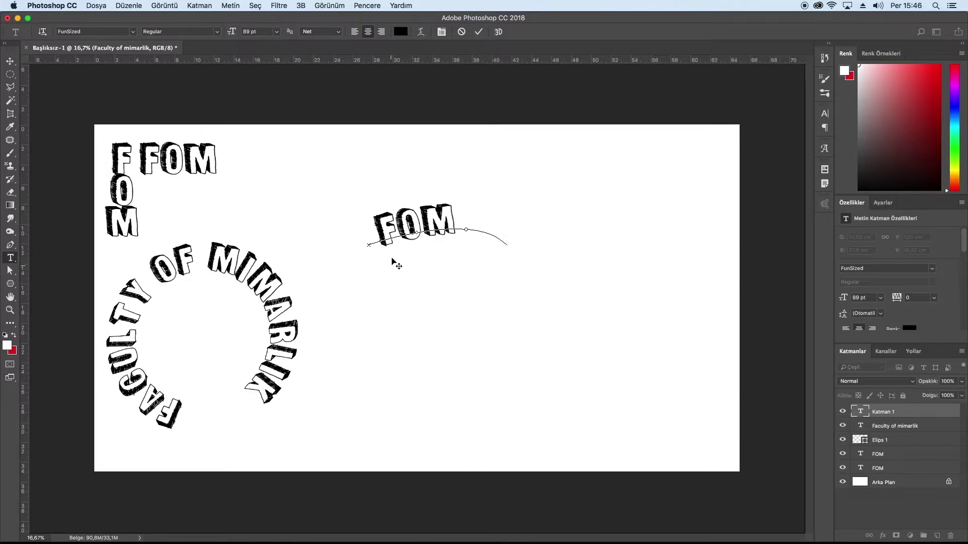
pyautogui.doubleClick(415, 221)
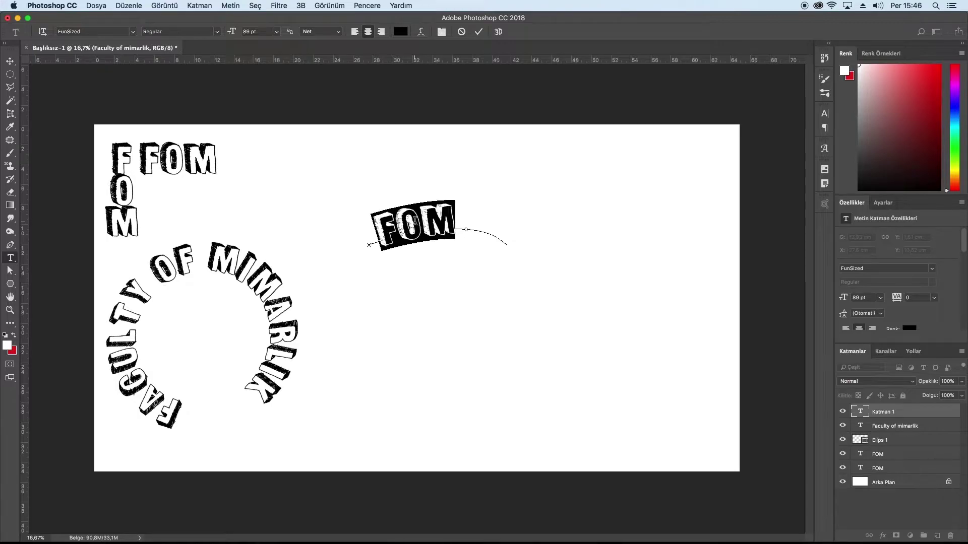
pyautogui.click(400, 31)
pyautogui.click(689, 177)
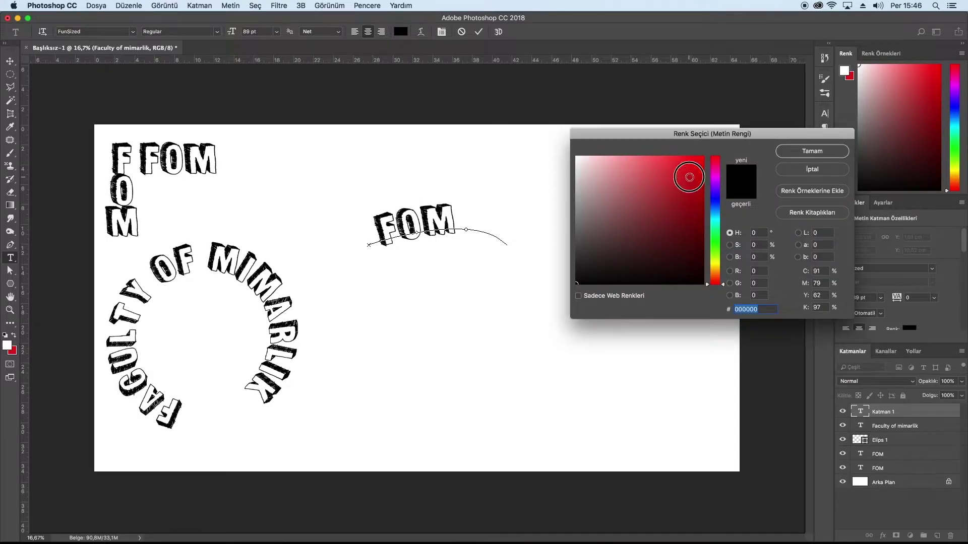
pyautogui.click(795, 152)
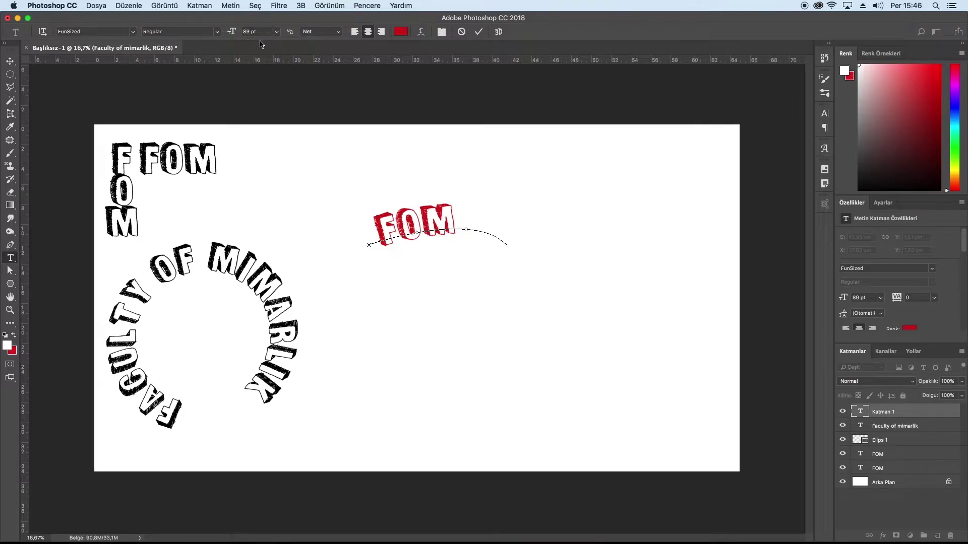
pyautogui.click(133, 32)
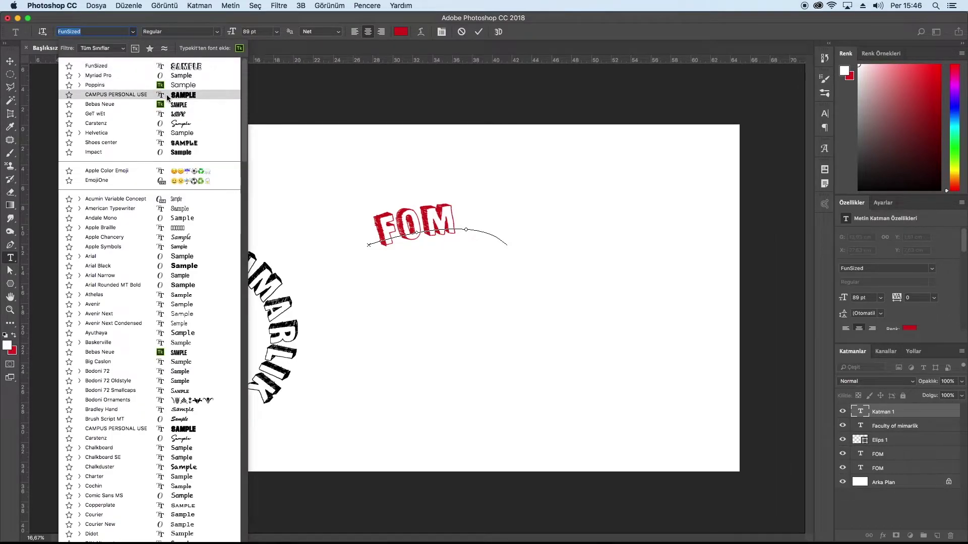
# Step: Try Helvetica and then Poppins ExtraLight fonts on the curved FOM text
pyautogui.click(175, 133)
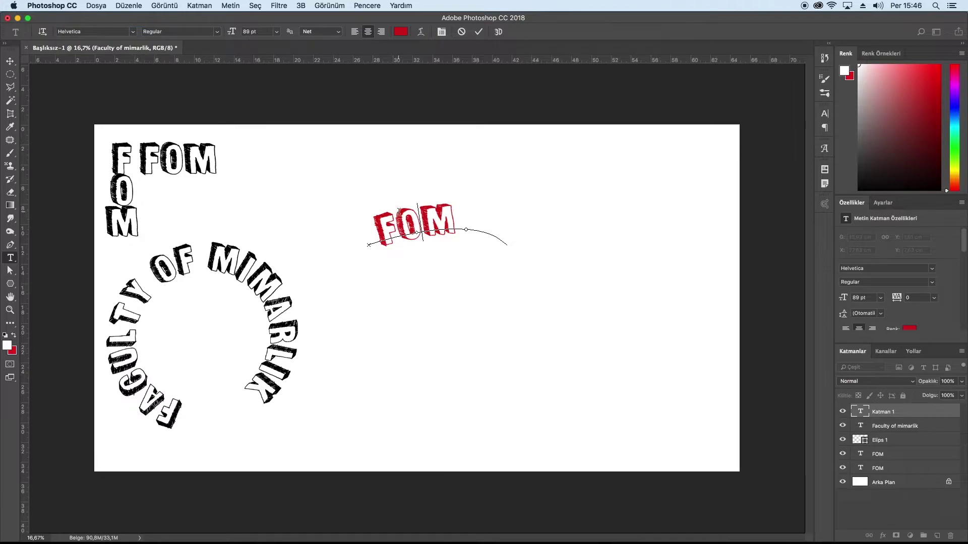
pyautogui.doubleClick(399, 210)
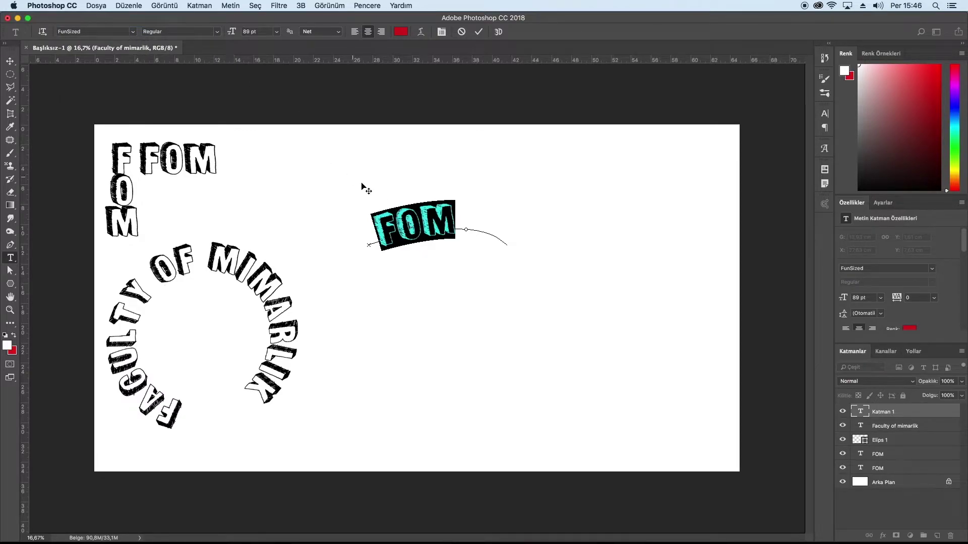
pyautogui.click(135, 33)
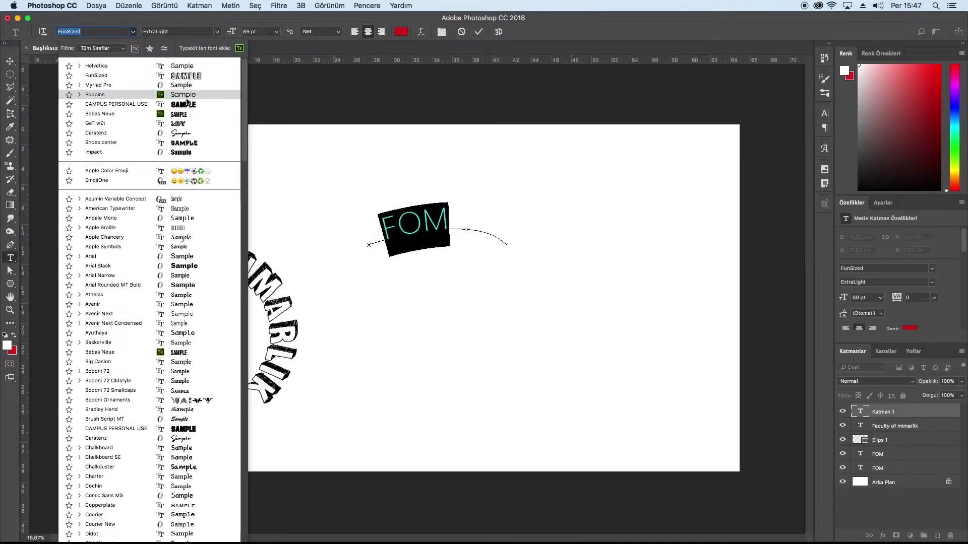
pyautogui.click(202, 92)
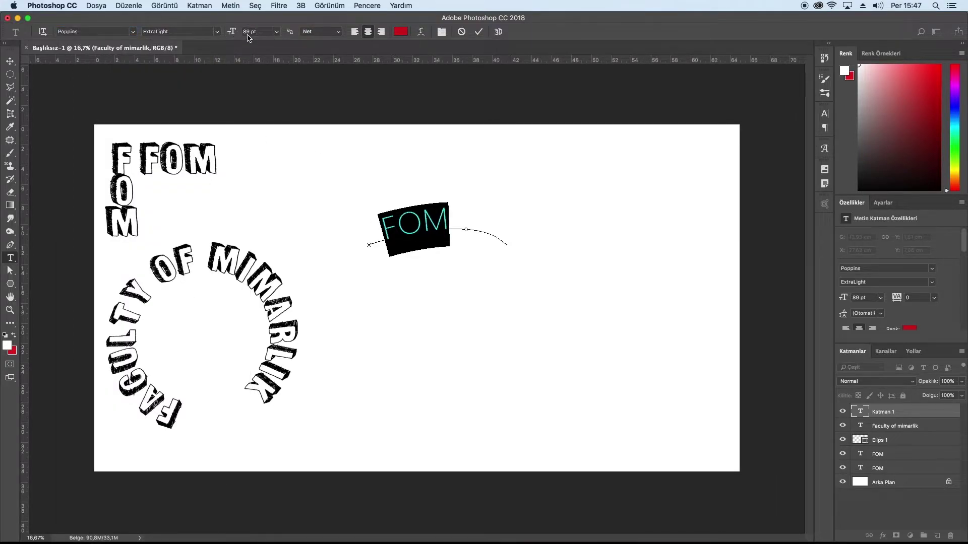
# Step: Try 50 pt and other sizes, then cancel the FOM type-on-path layer
pyautogui.click(246, 32)
pyautogui.write('50')
pyautogui.press('Return')
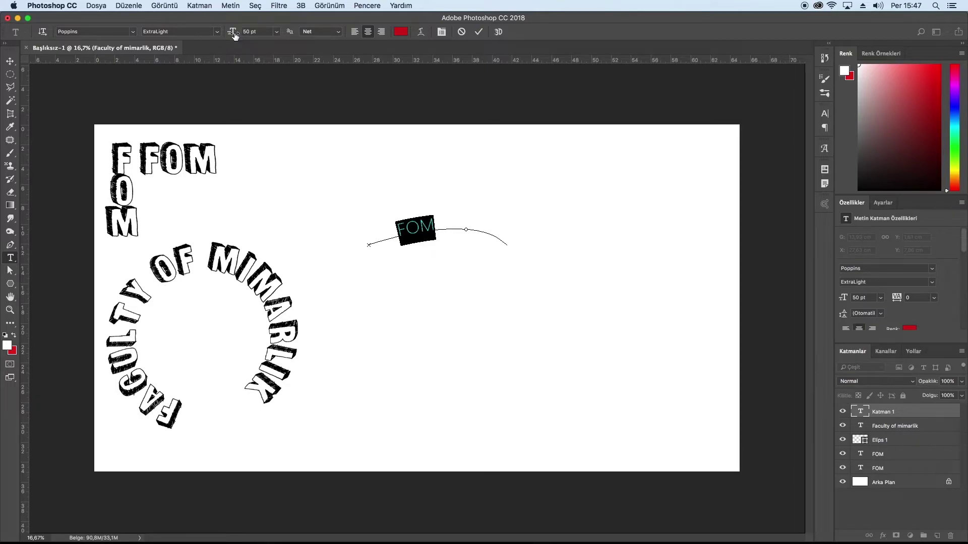
pyautogui.moveTo(234, 34)
pyautogui.mouseDown()
pyautogui.moveTo(222, 35)
pyautogui.moveTo(279, 38)
pyautogui.mouseUp()
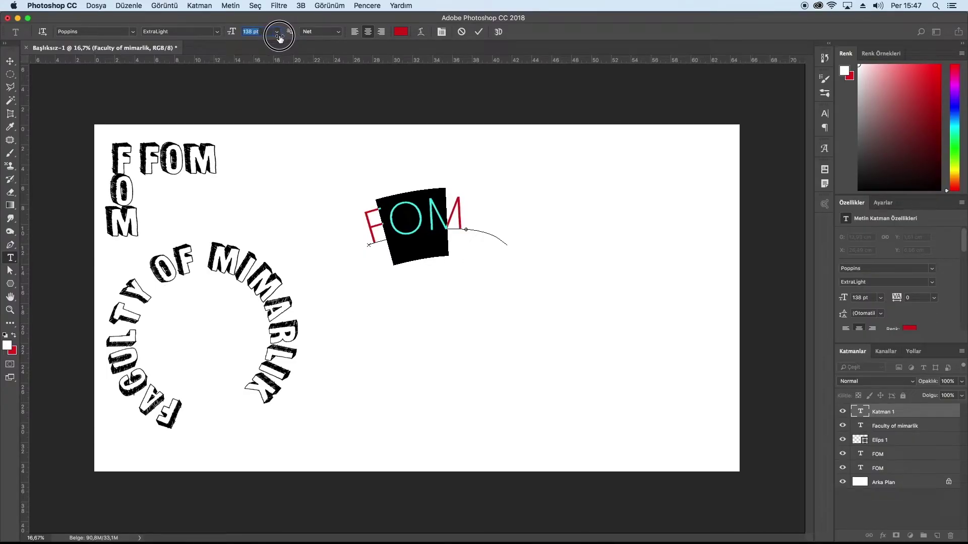
pyautogui.click(461, 31)
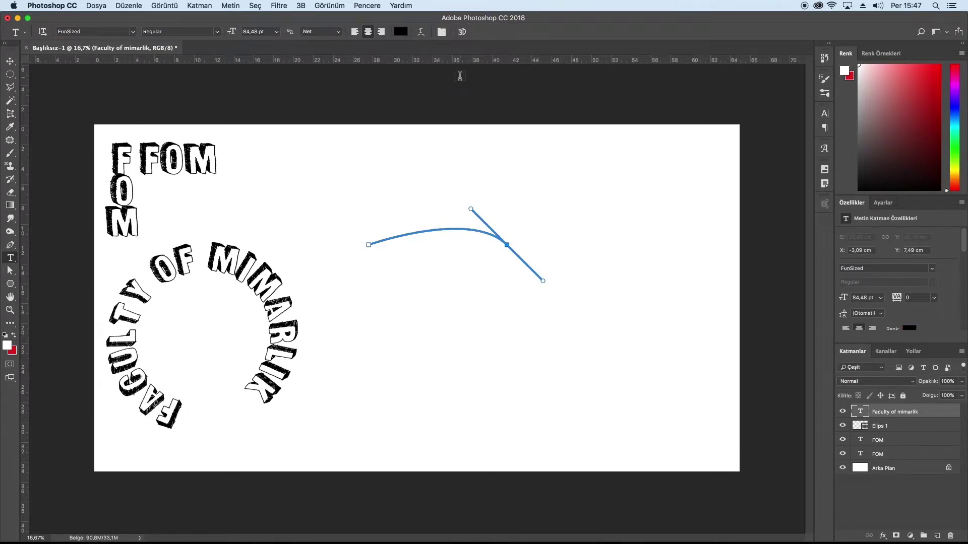
# Step: Delete the Çalışma Yolu work path from the Paths panel and return to Layers
pyautogui.press('v')
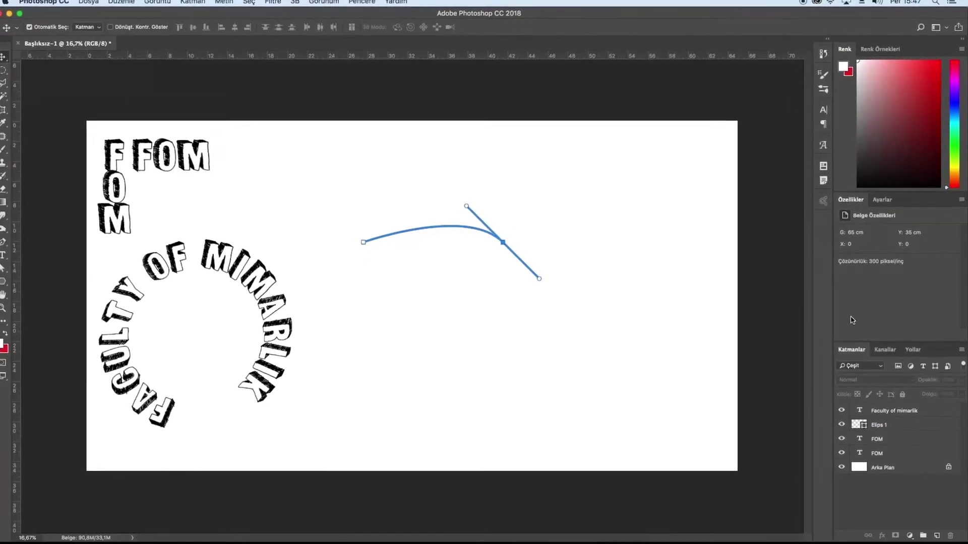
pyautogui.click(913, 348)
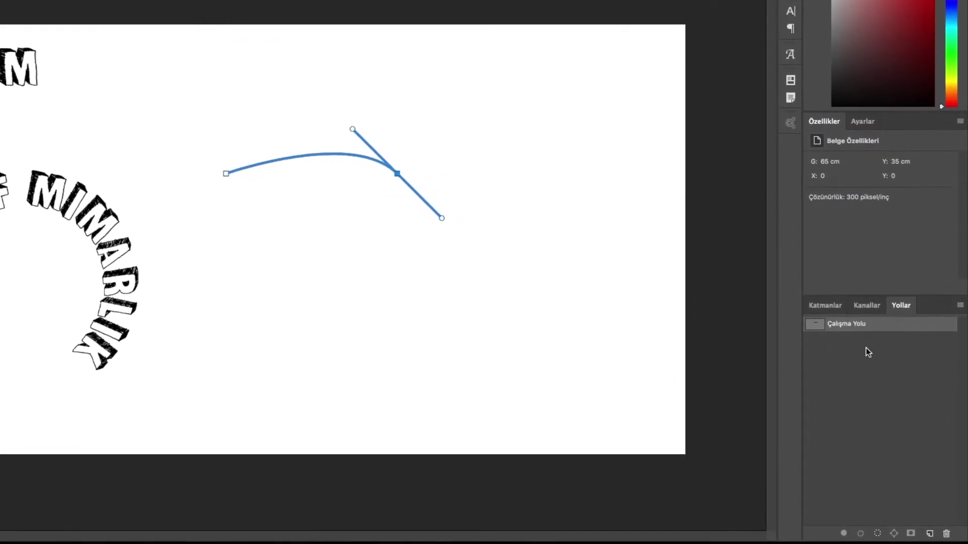
pyautogui.click(859, 343)
pyautogui.moveTo(860, 328); pyautogui.dragTo(946, 534)
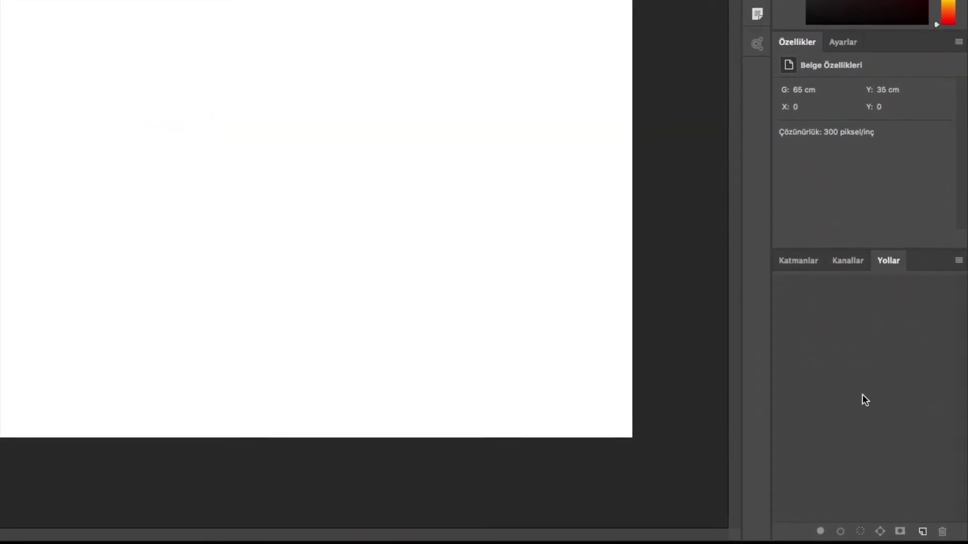
pyautogui.click(803, 255)
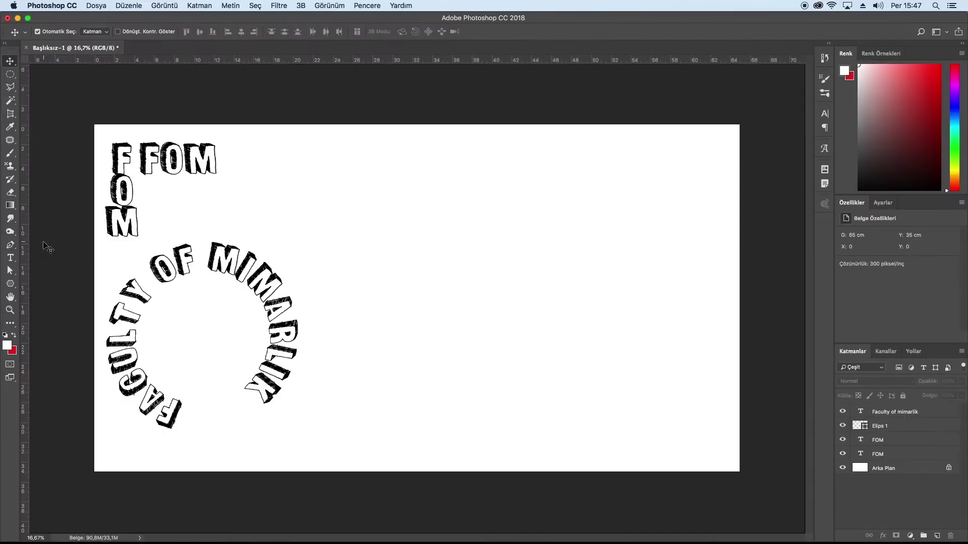
# Step: Draw a wavy Freeform Pen path across the canvas and start a type layer on it
pyautogui.click(10, 245)
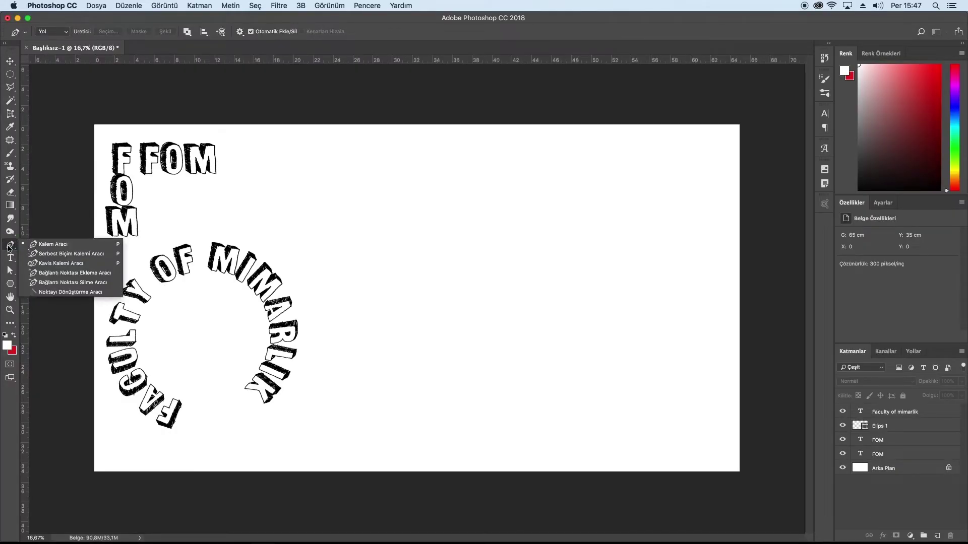
pyautogui.click(69, 255)
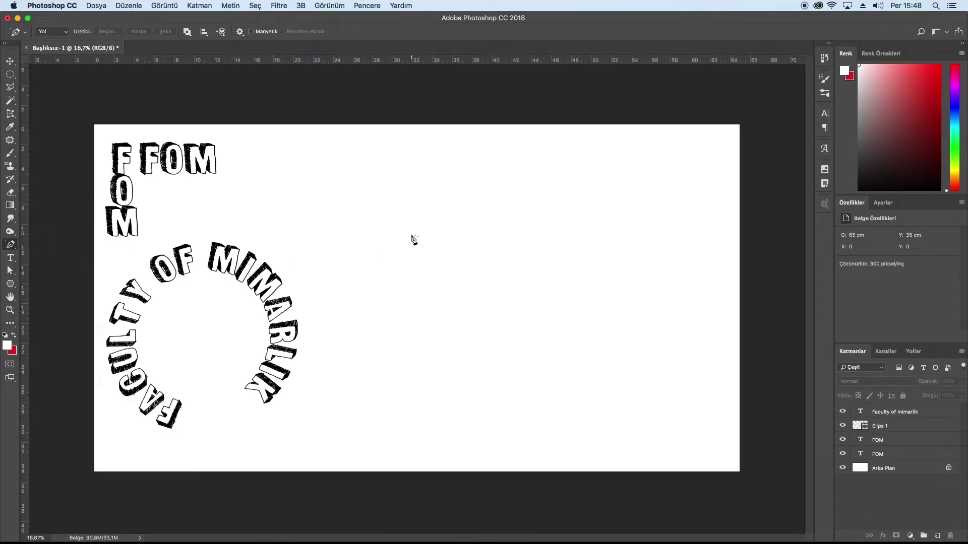
pyautogui.moveTo(329, 283); pyautogui.dragTo(574, 233)
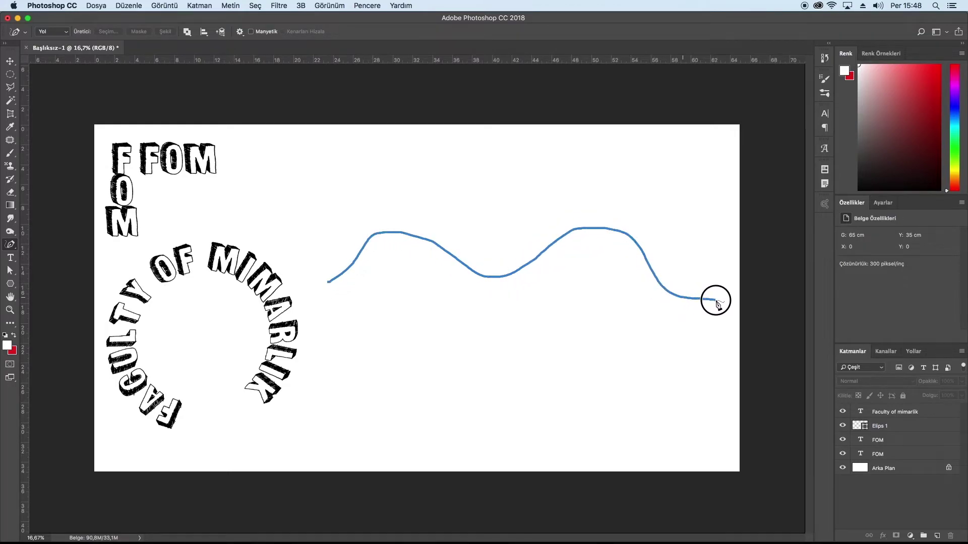
pyautogui.moveTo(574, 234); pyautogui.dragTo(716, 300)
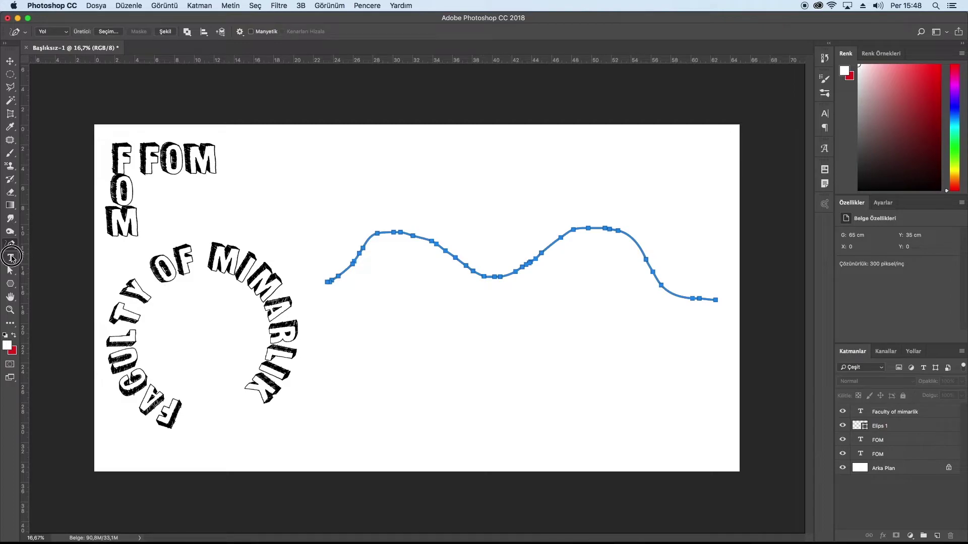
pyautogui.click(10, 258)
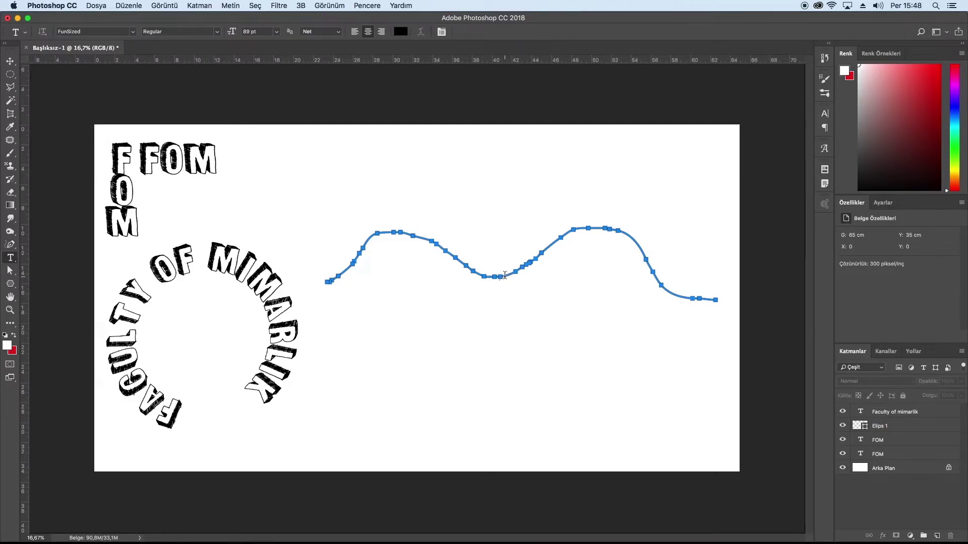
pyautogui.click(505, 275)
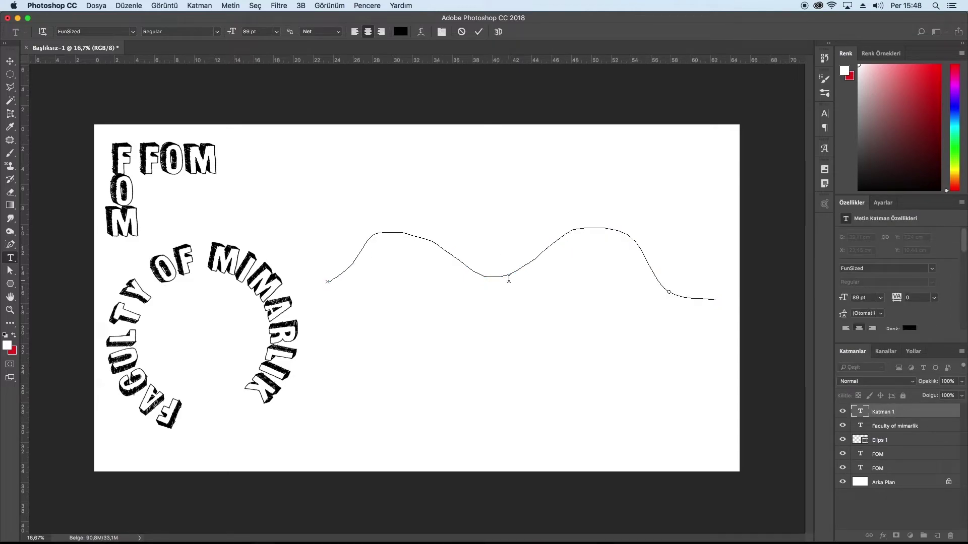
# Step: Set 'KANALIMIZA ABONE OLUN !' on the wavy path at 76 pt and commit it
pyautogui.write('KANA')
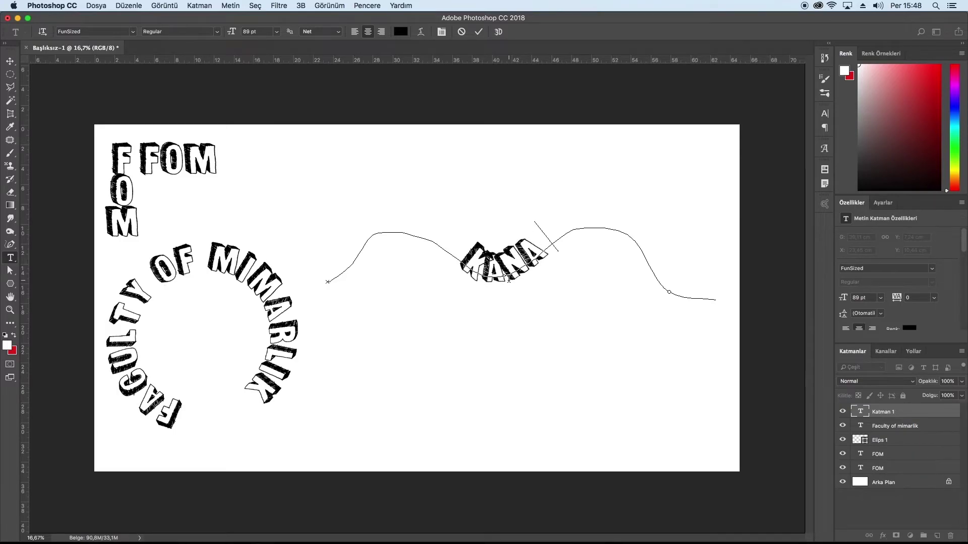
pyautogui.write('LIMIZA ABONE OL')
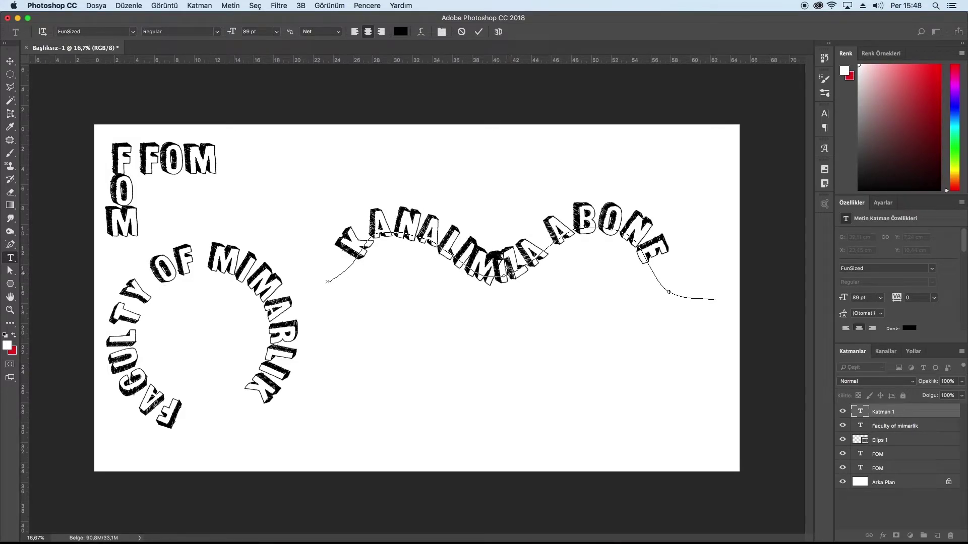
pyautogui.hotkey('ctrl', 'a')
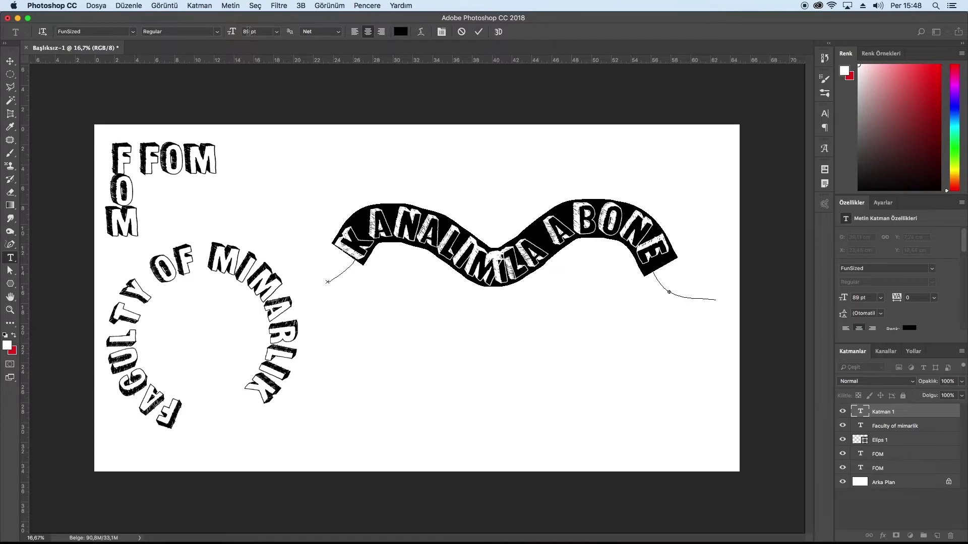
pyautogui.moveTo(234, 34); pyautogui.dragTo(226, 29)
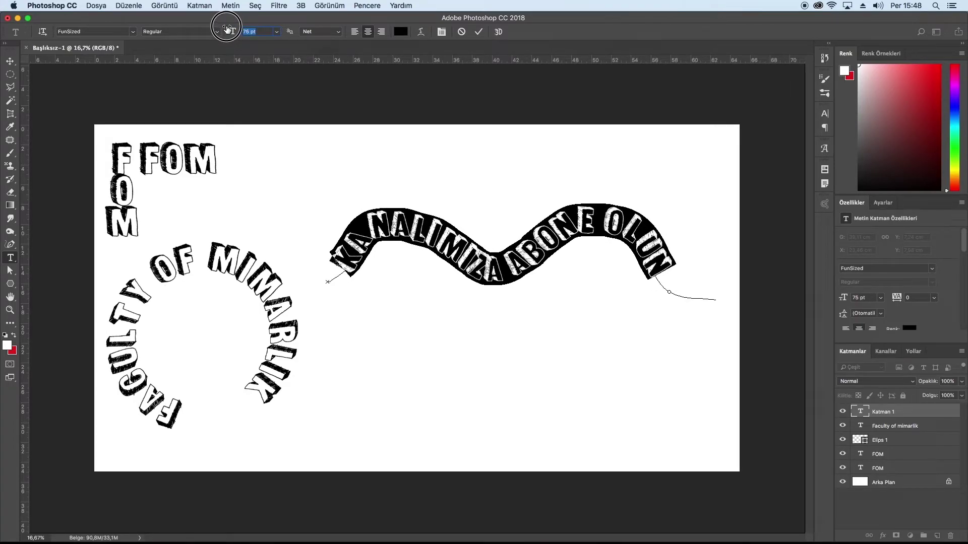
pyautogui.click(664, 273)
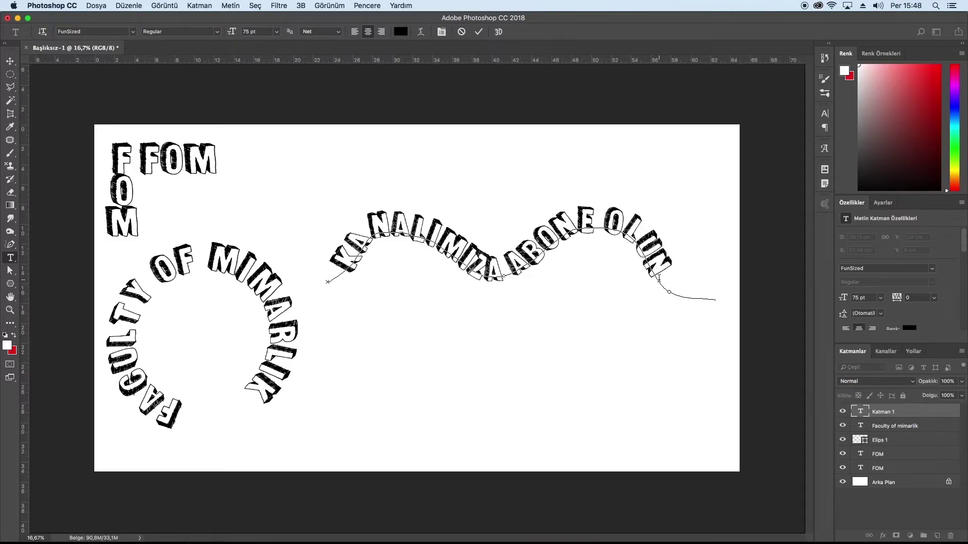
pyautogui.write('!')
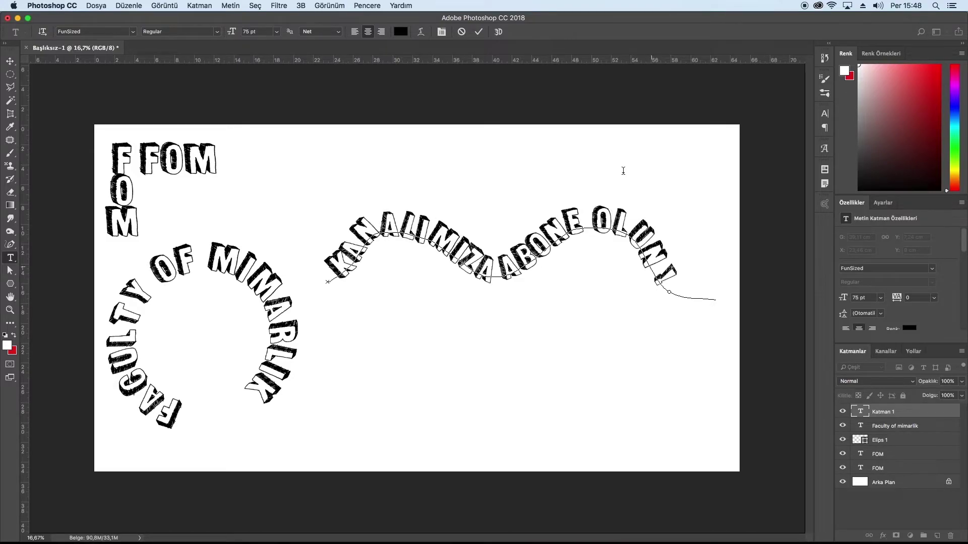
pyautogui.click(479, 32)
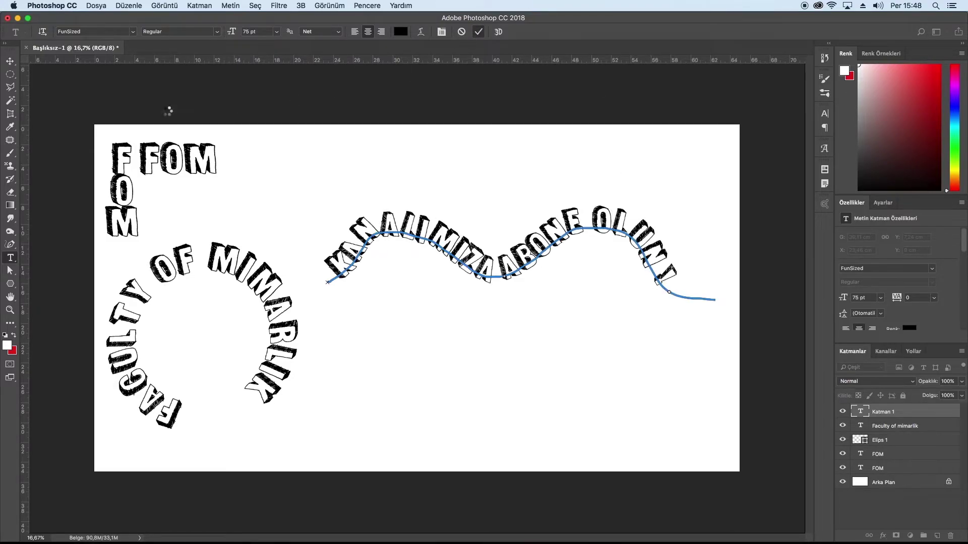
pyautogui.press('v')
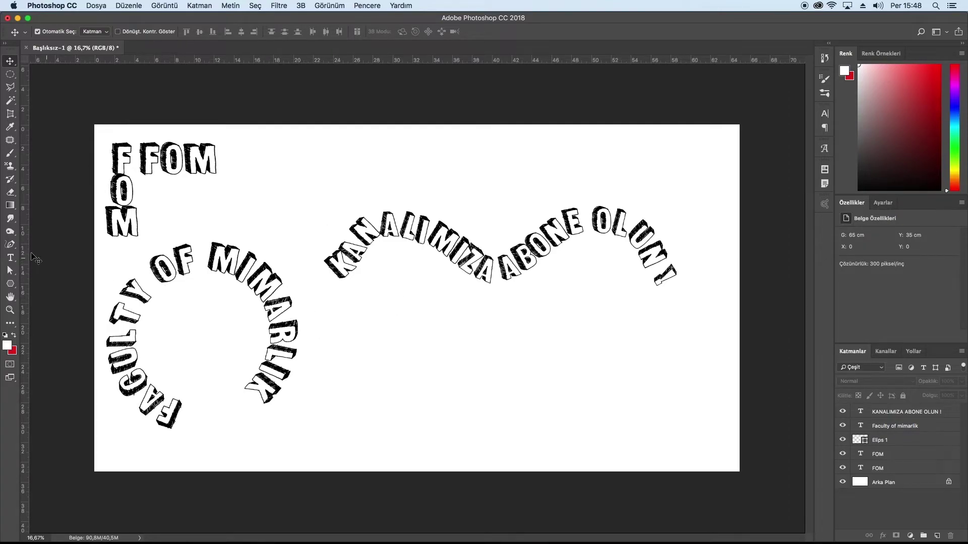
# Step: Draw a gentle wavy path near the bottom and type 'FOM YOUTUBE' along it
pyautogui.click(10, 244)
pyautogui.moveTo(318, 392)
pyautogui.mouseDown()
pyautogui.moveTo(649, 382)
pyautogui.moveTo(711, 371)
pyautogui.mouseUp()
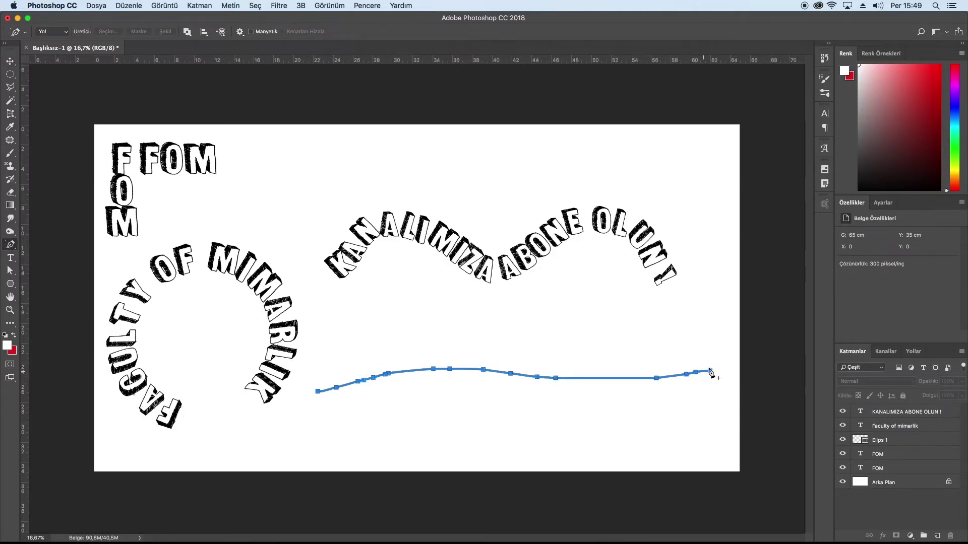
pyautogui.press('t')
pyautogui.click(489, 371)
pyautogui.write('FOM YOUTU')
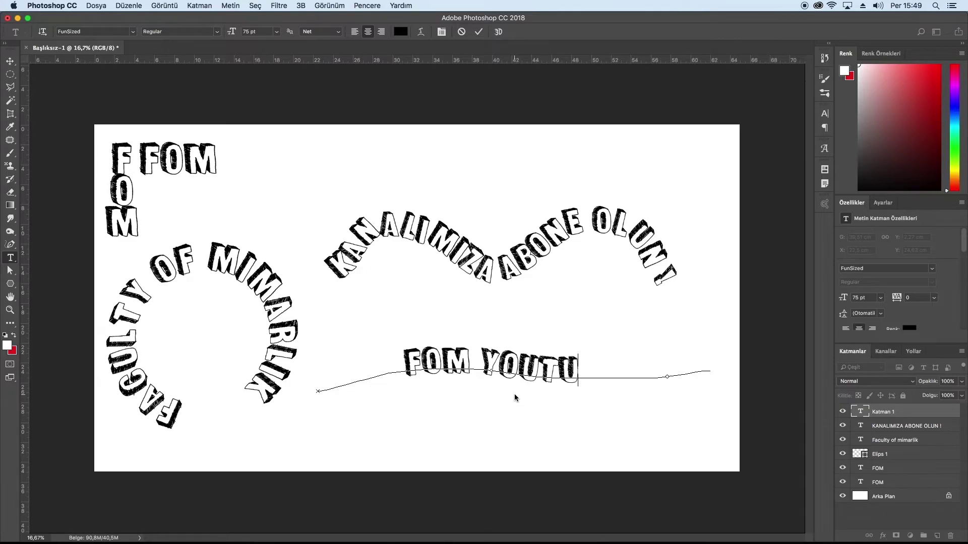
pyautogui.write('BE')
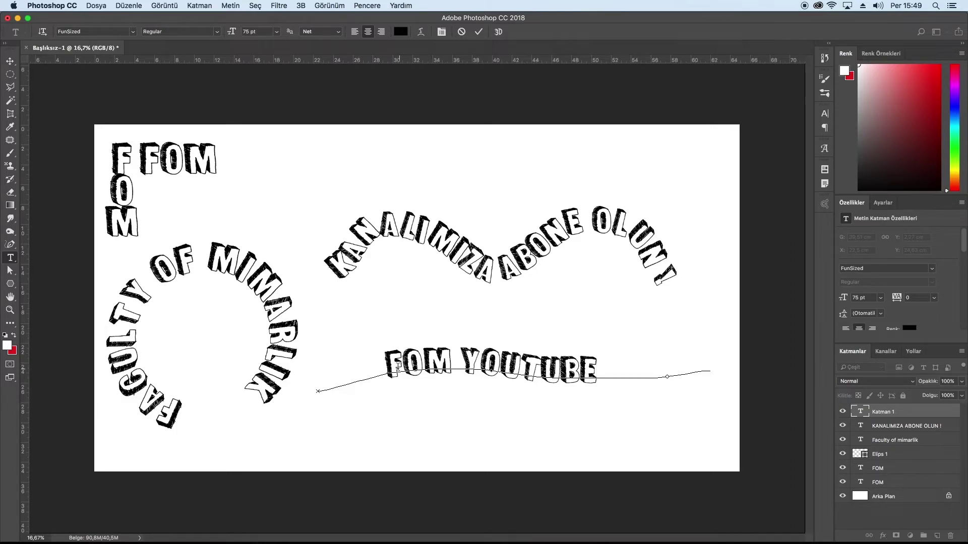
pyautogui.moveTo(385, 362); pyautogui.dragTo(605, 378)
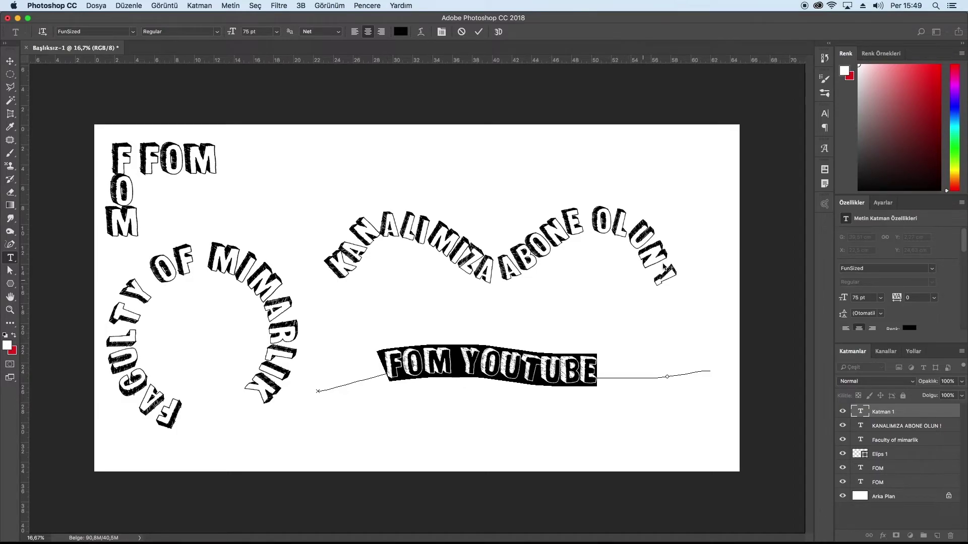
pyautogui.click(825, 116)
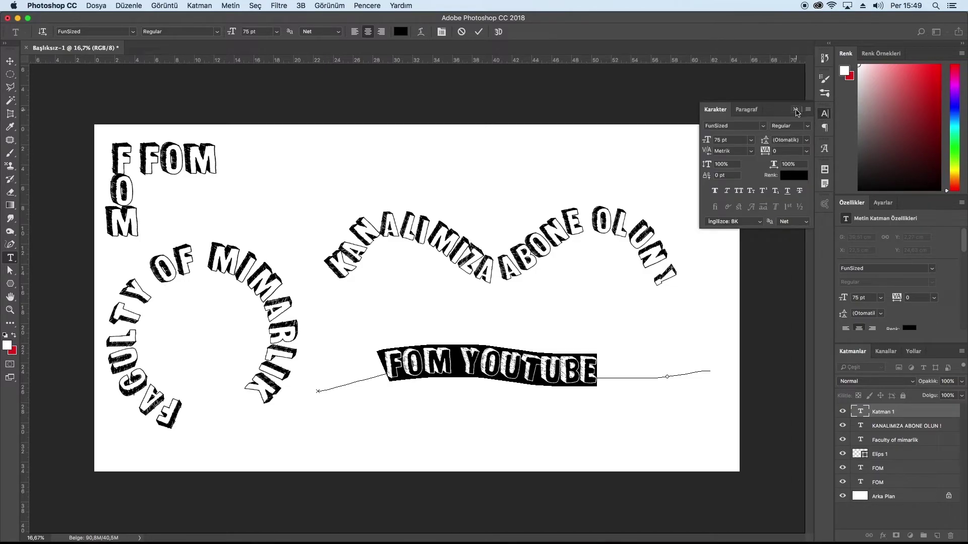
# Step: Show the Character panel and try tracking 20, then 300, on FOM YOUTUBE
pyautogui.click(796, 110)
pyautogui.click(366, 6)
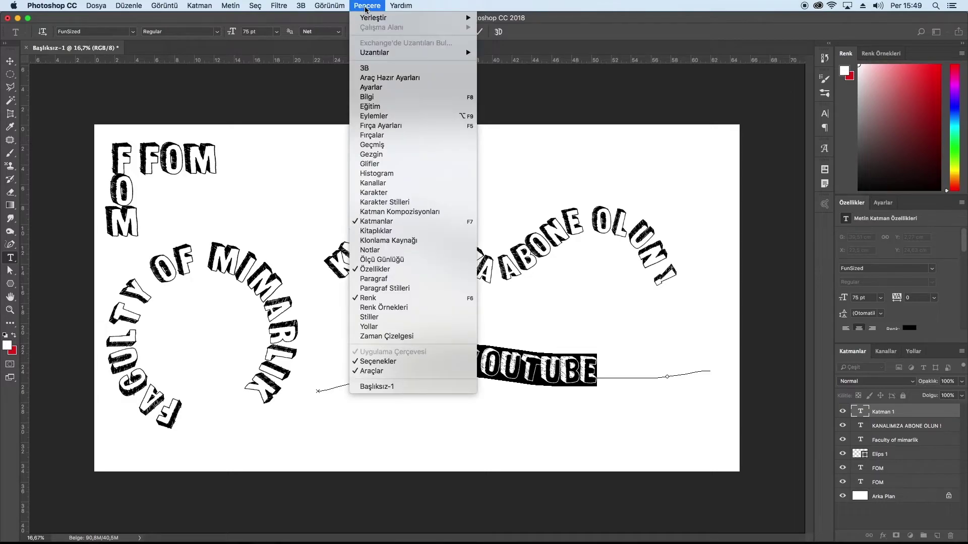
pyautogui.click(393, 194)
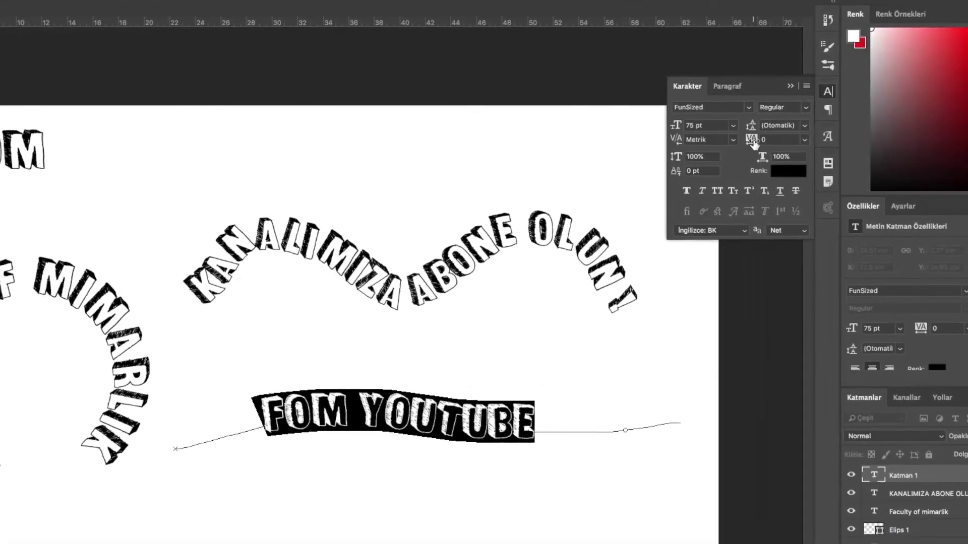
pyautogui.click(766, 142)
pyautogui.write('20')
pyautogui.press('Return')
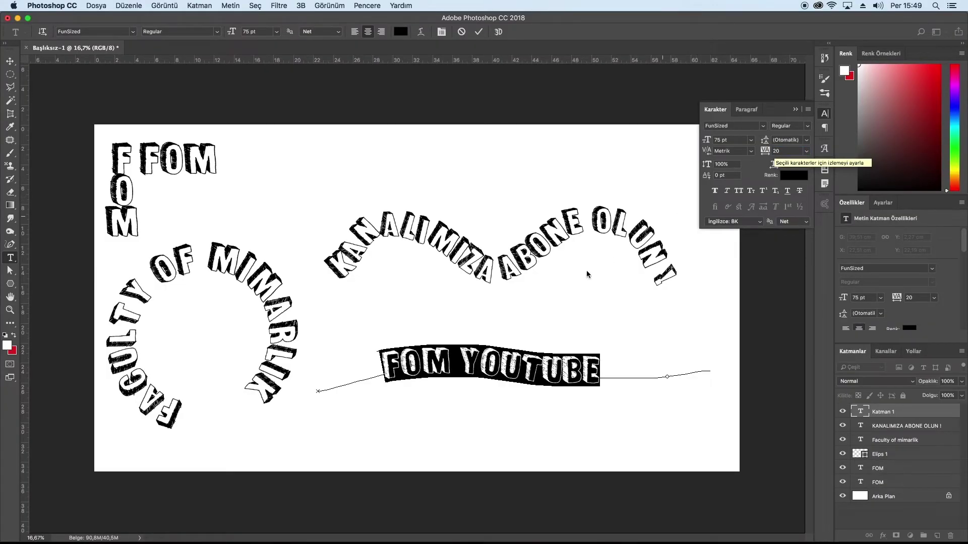
pyautogui.click(775, 147)
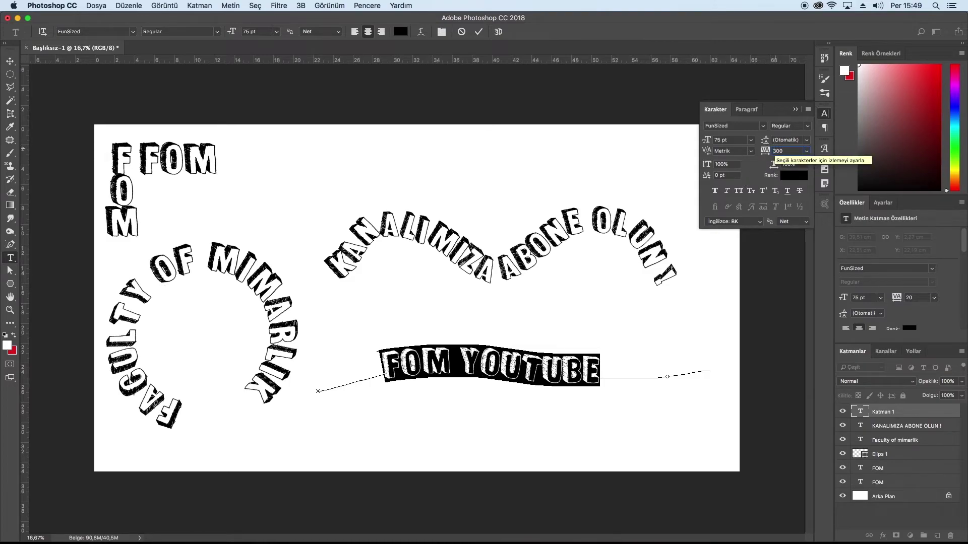
pyautogui.press('Return')
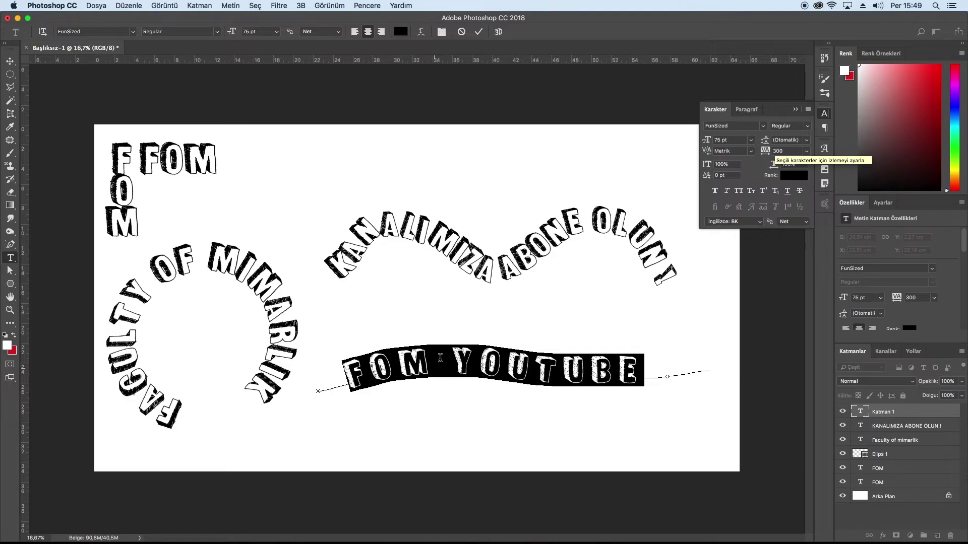
# Step: Reselect FOM YOUTUBE and try tracking -50, then -200
pyautogui.click(439, 359)
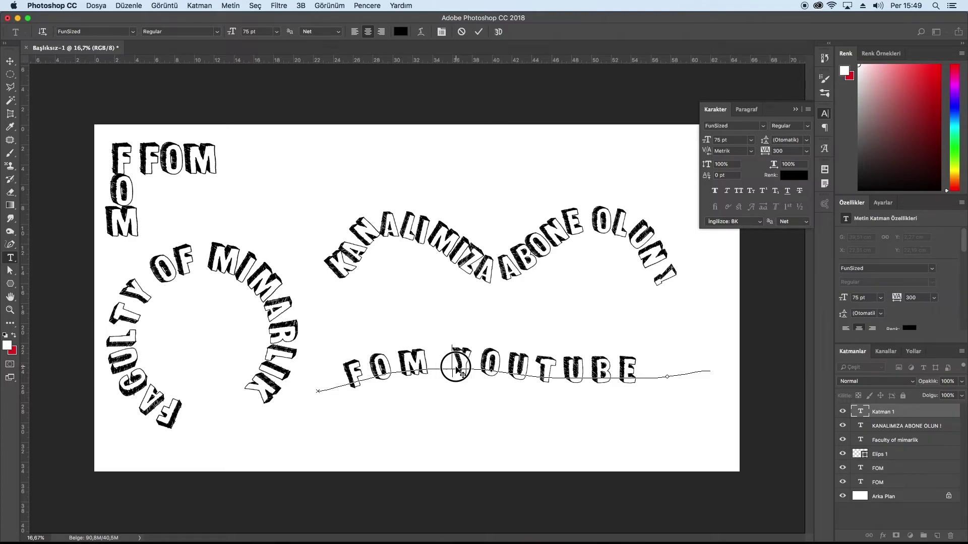
pyautogui.tripleClick(456, 366)
pyautogui.click(807, 151)
pyautogui.click(795, 175)
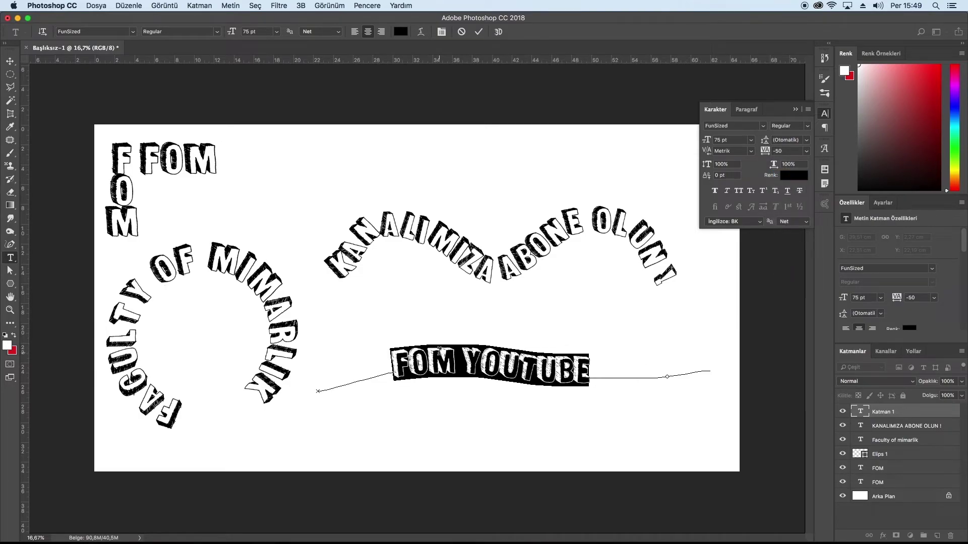
pyautogui.click(777, 150)
pyautogui.write('-')
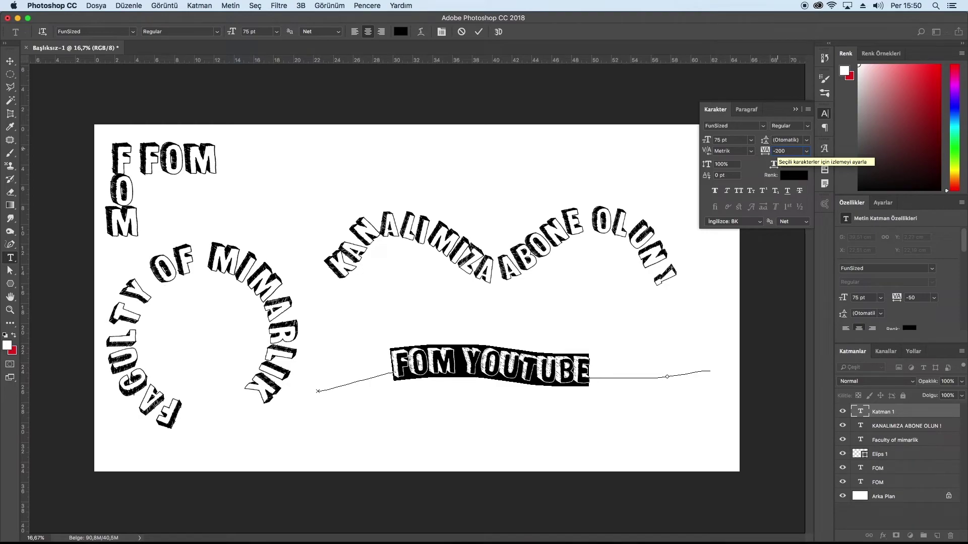
pyautogui.press('Return')
# Step: Reselect FOM YOUTUBE and reset its tracking to 0
pyautogui.click(525, 368)
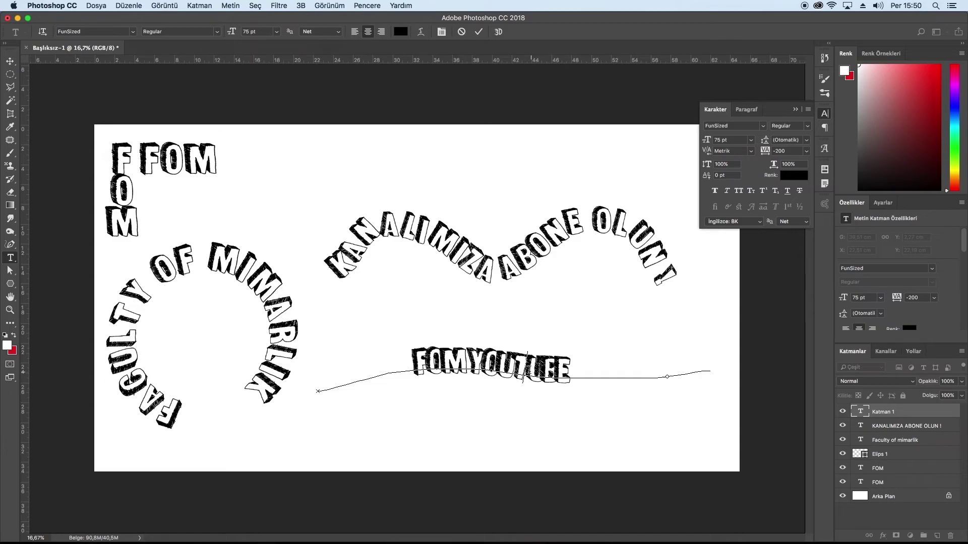
pyautogui.doubleClick(536, 377)
pyautogui.click(806, 152)
pyautogui.click(791, 211)
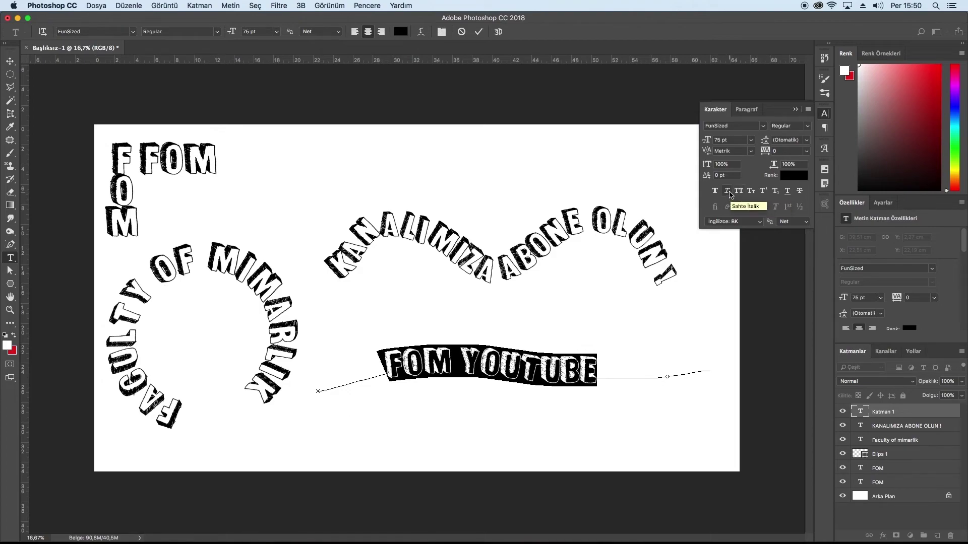
# Step: Try Faux Italic and Faux Bold on FOM YOUTUBE, then cancel the type edit
pyautogui.click(728, 191)
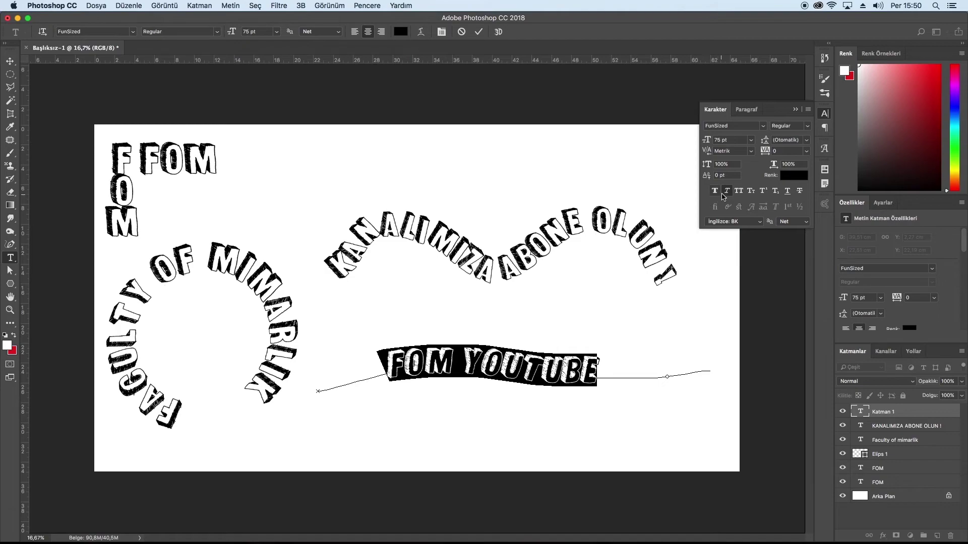
pyautogui.click(717, 192)
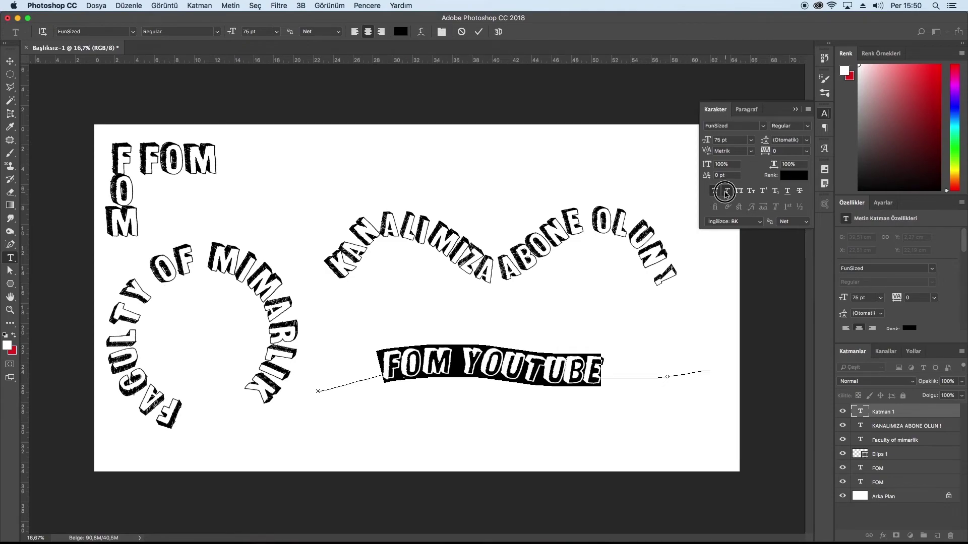
pyautogui.click(726, 191)
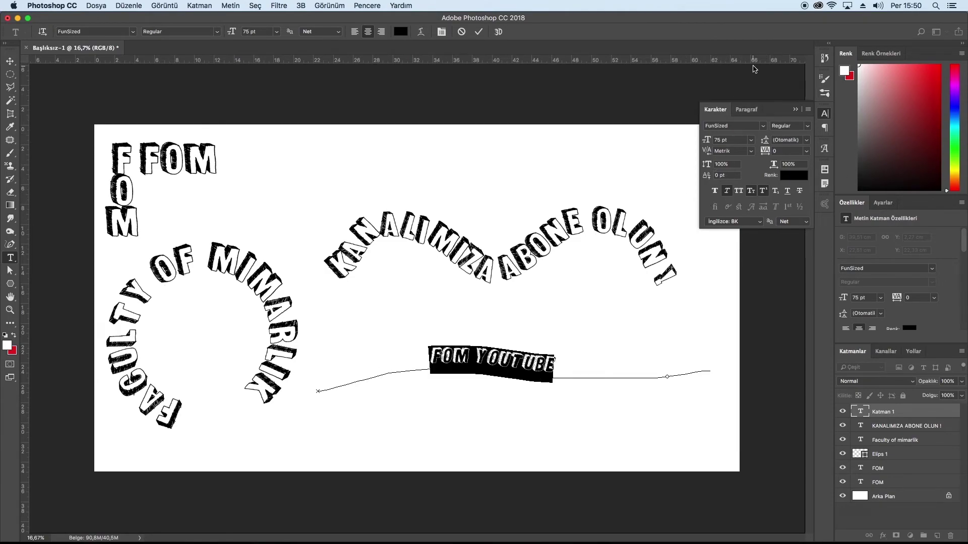
pyautogui.click(795, 110)
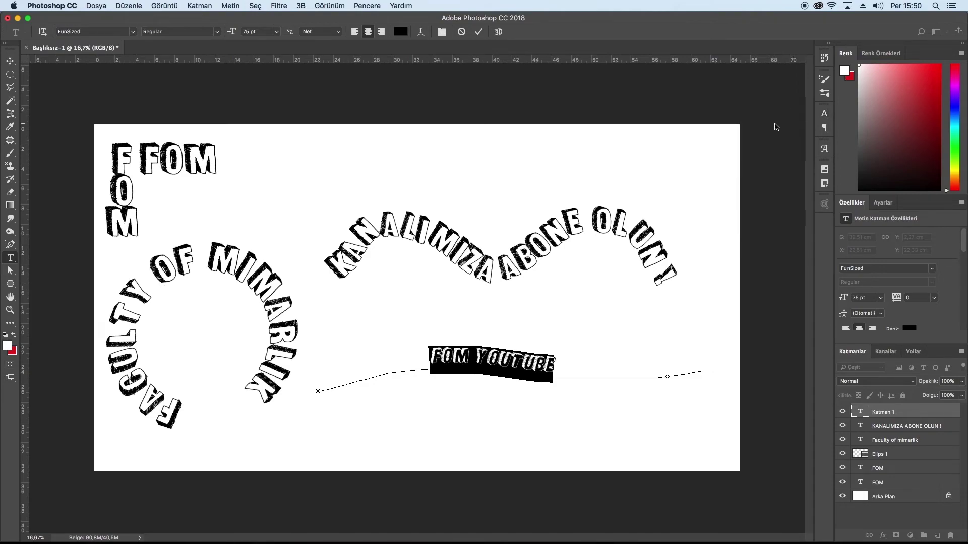
pyautogui.press('Escape')
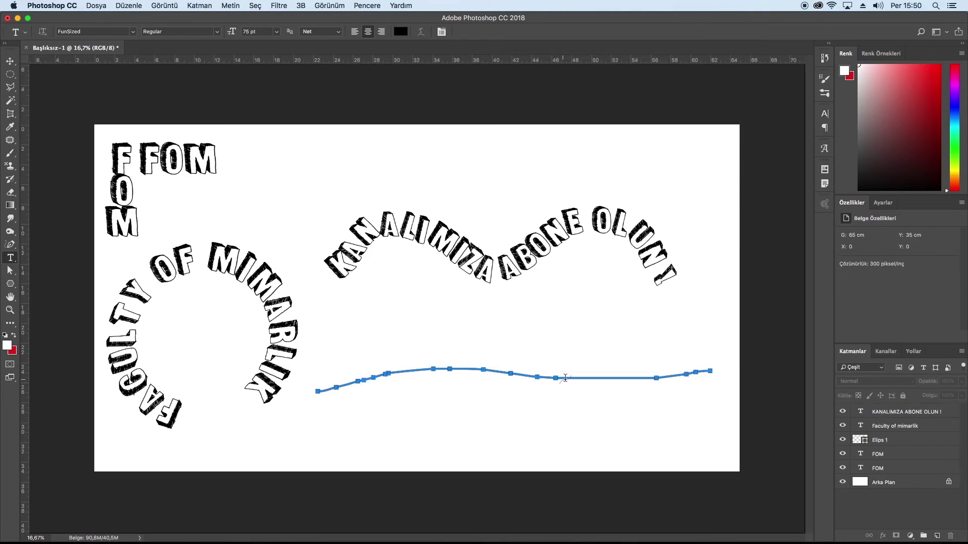
# Step: With the Move tool, deselect the leftover wavy path so it no longer shows
pyautogui.click(9, 61)
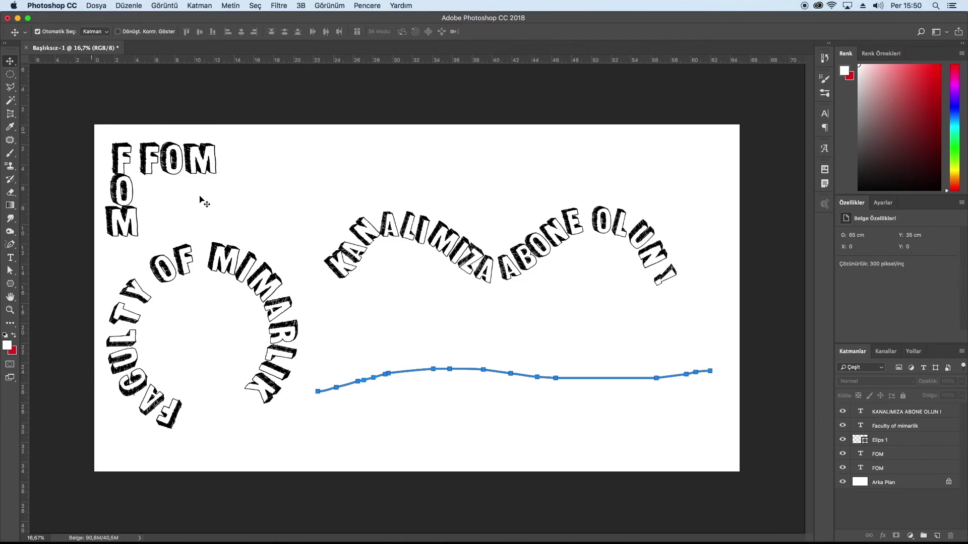
pyautogui.click(563, 382)
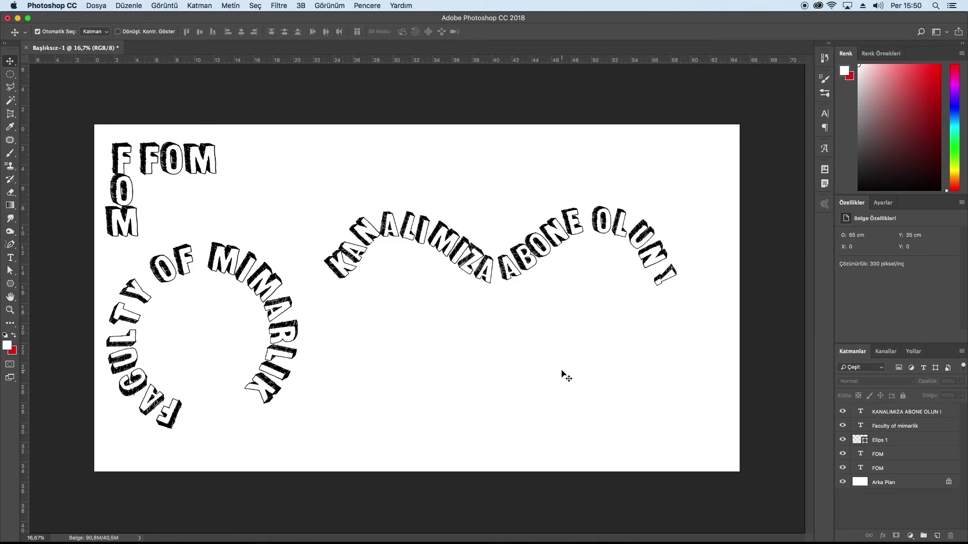